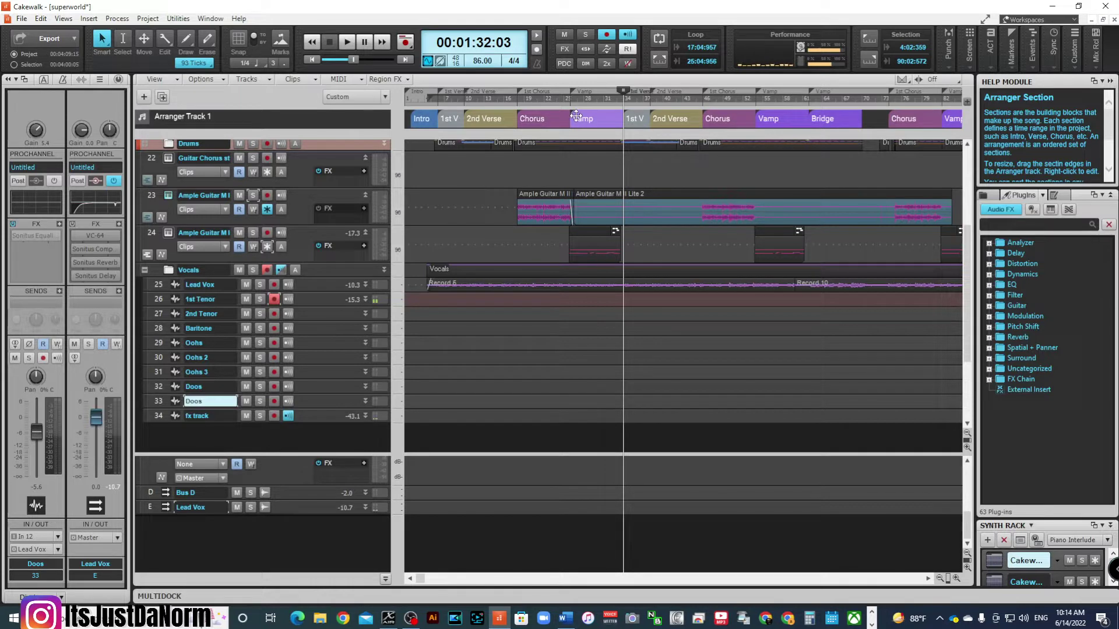
# - Play back the passage from 00:01:32:03 at the repeated 1st Verse several times to work out the 1st Tenor harmony
pyautogui.press('space')
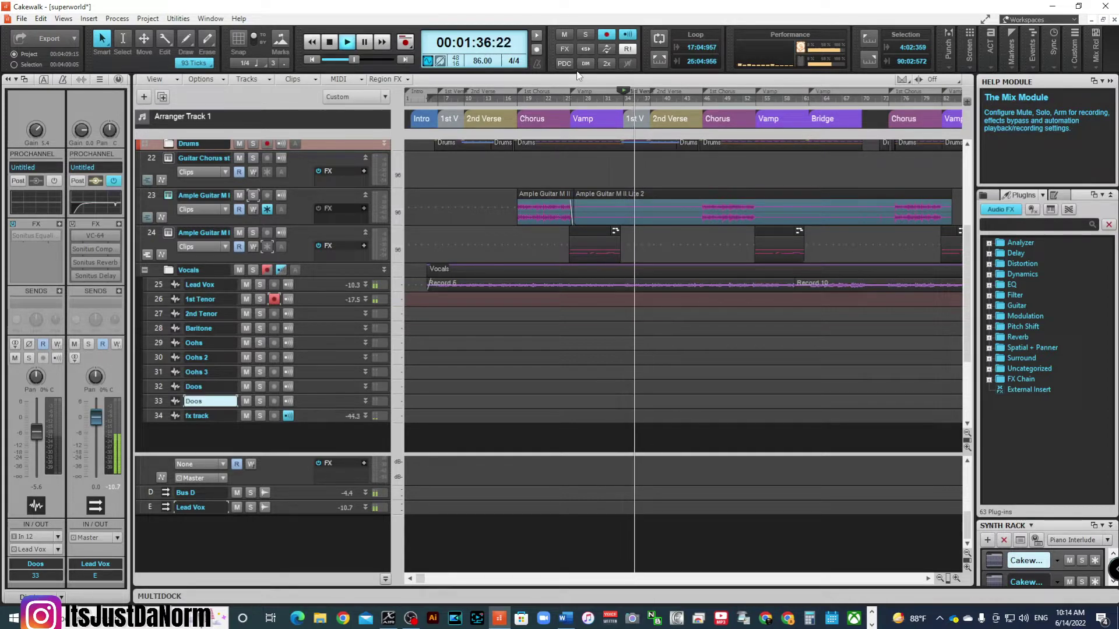
pyautogui.press('space')
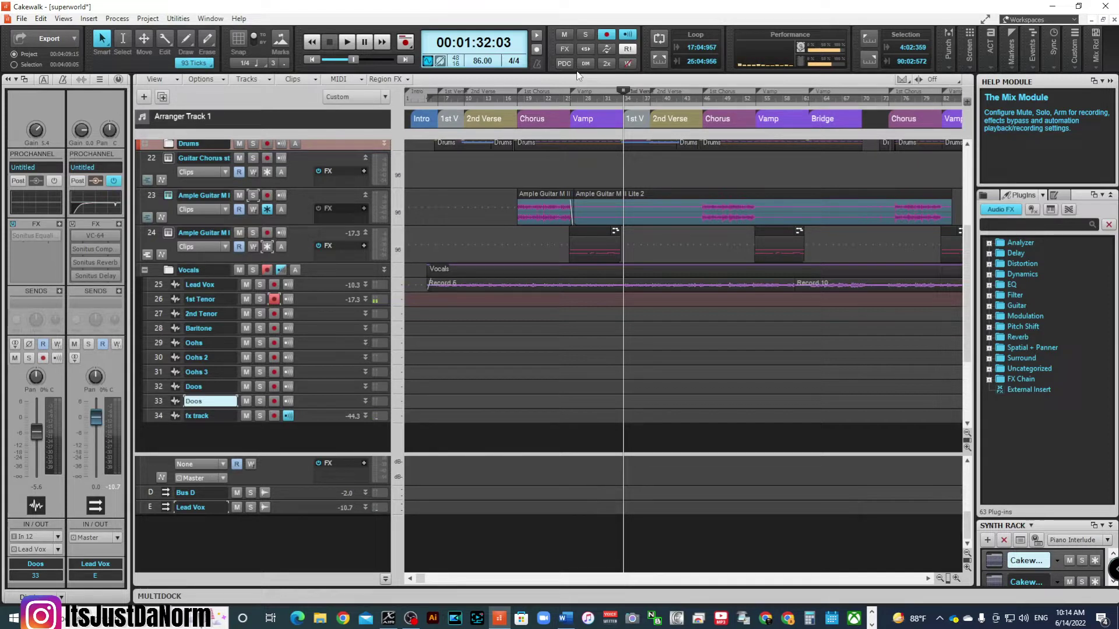
pyautogui.press('space')
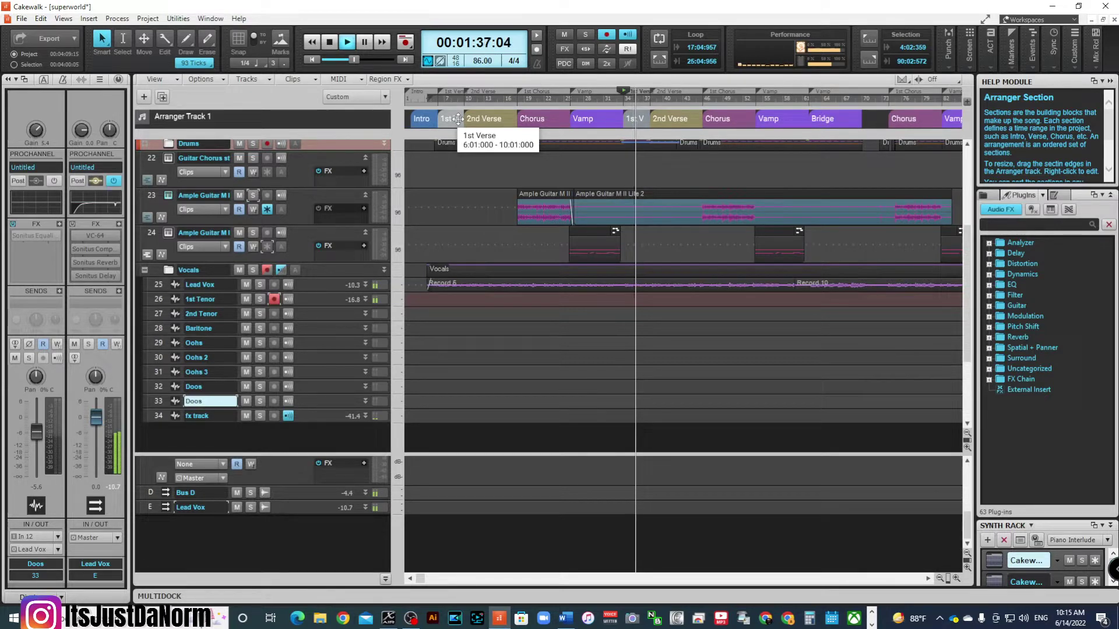
pyautogui.press('space')
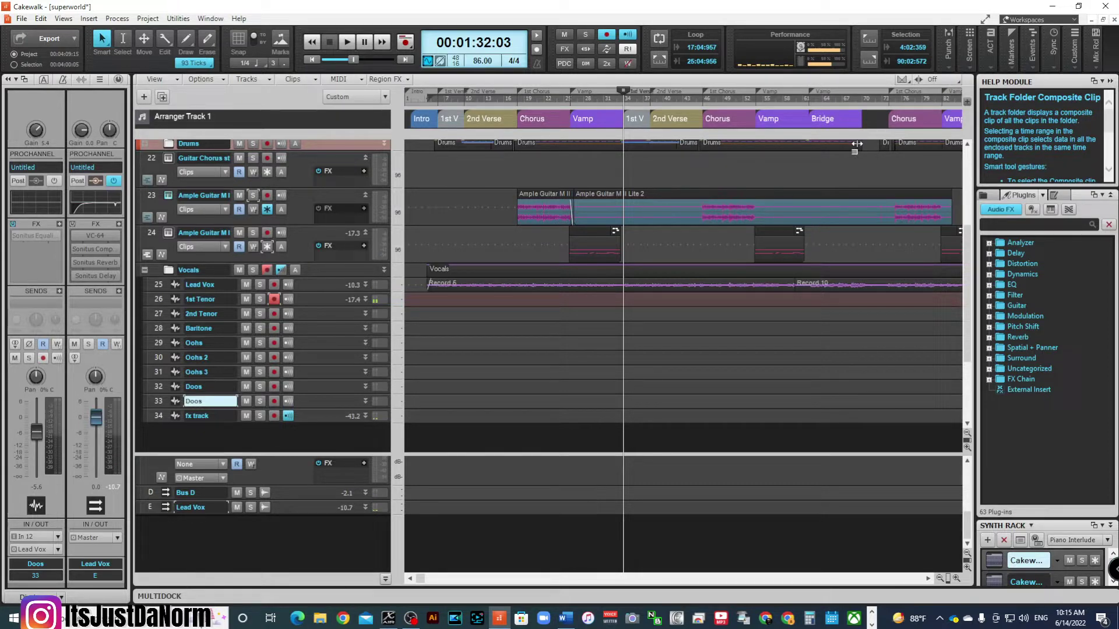
pyautogui.press('space')
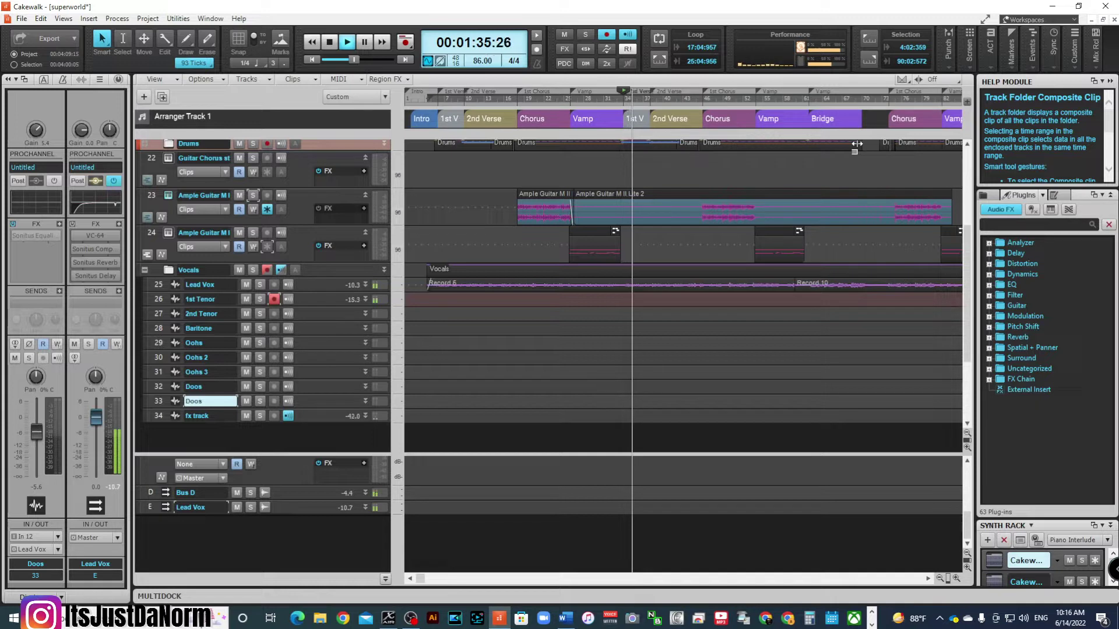
pyautogui.press('space')
pyautogui.press('space')
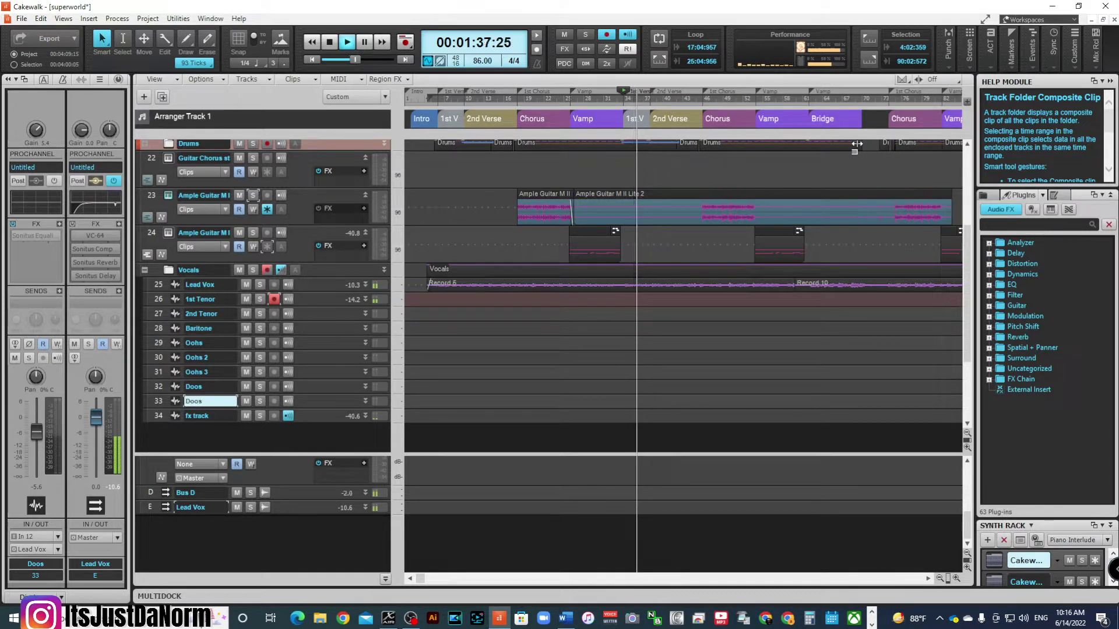
pyautogui.press('space')
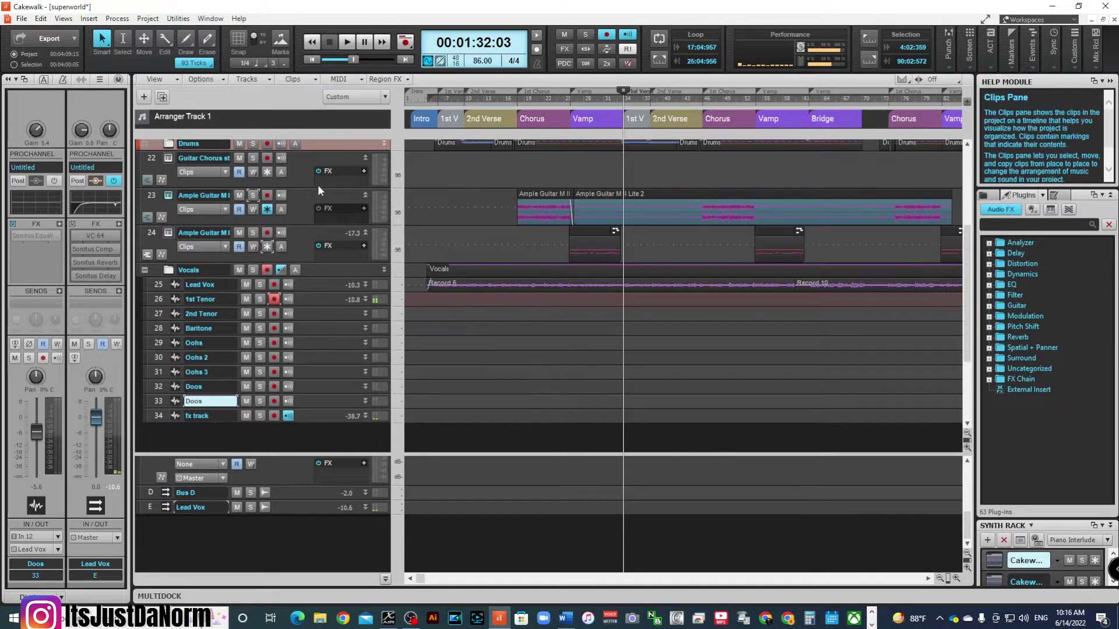
# - Try recording a 1st Tenor take from 00:01:32:03 at the start of the repeated 1st Verse
pyautogui.press('r')
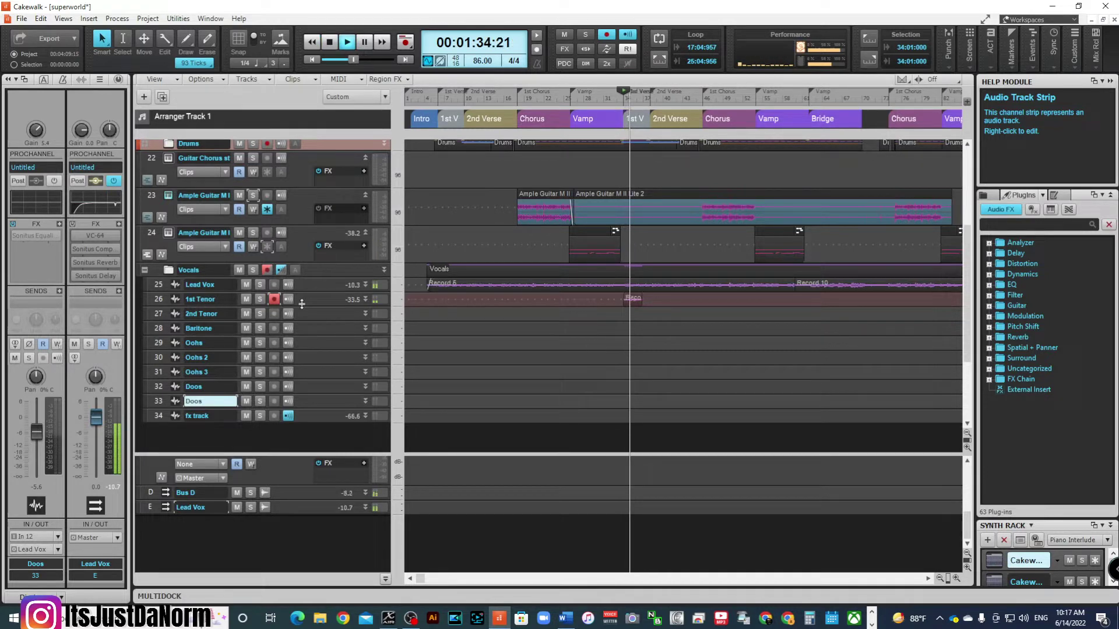
pyautogui.press('space')
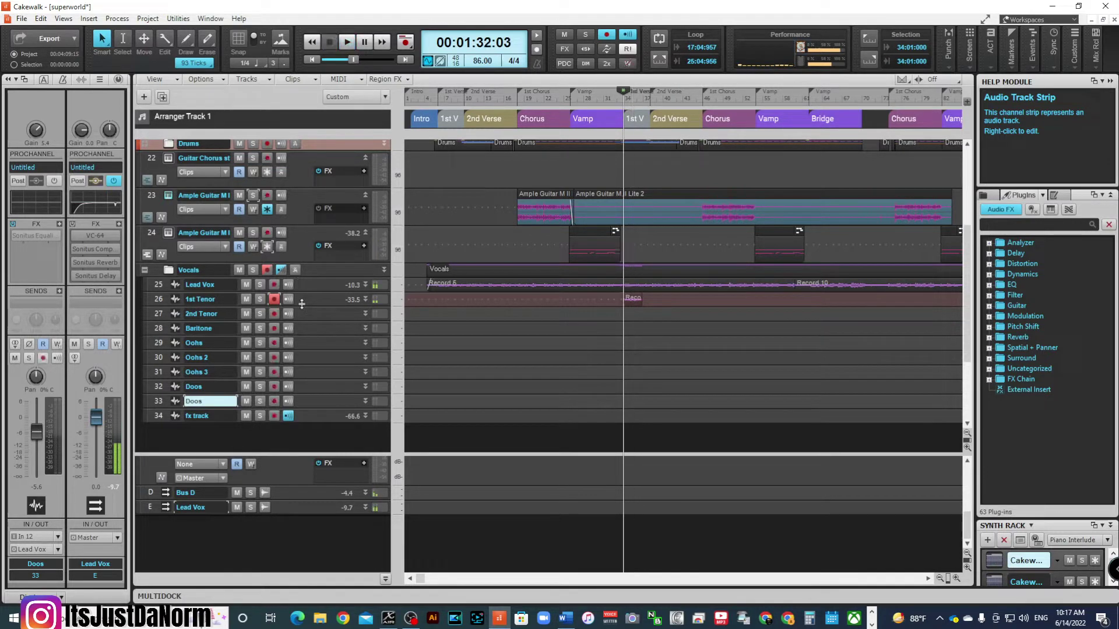
# - Lower the audio driver's mixing latency buffer size to 256 samples in the preferences and verify the setting
pyautogui.click(41, 19)
pyautogui.click(66, 207)
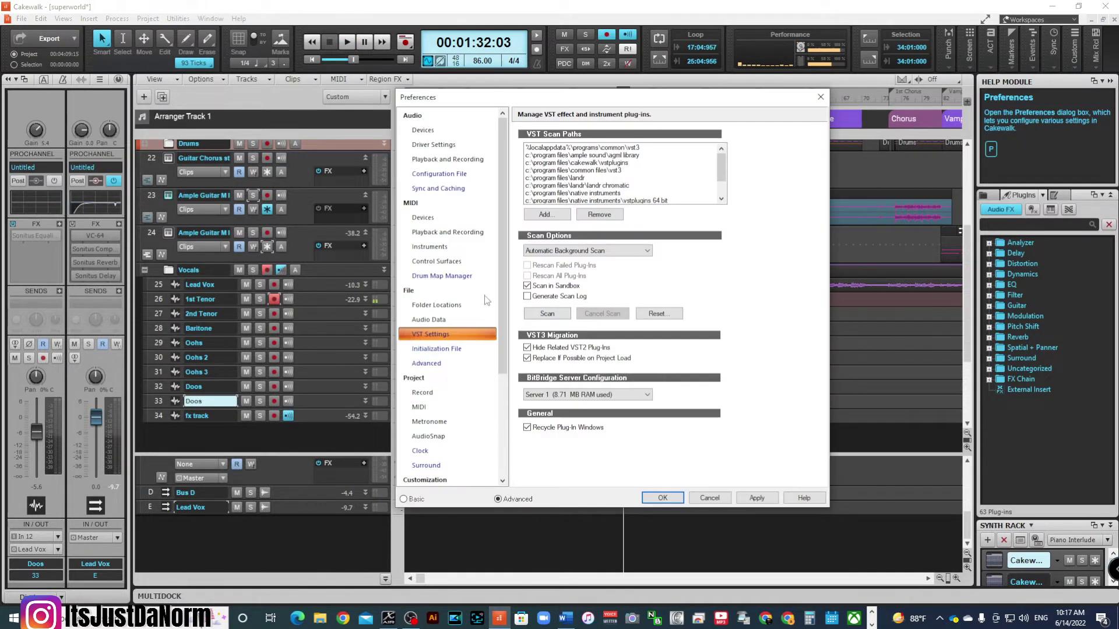
pyautogui.click(423, 133)
pyautogui.click(425, 145)
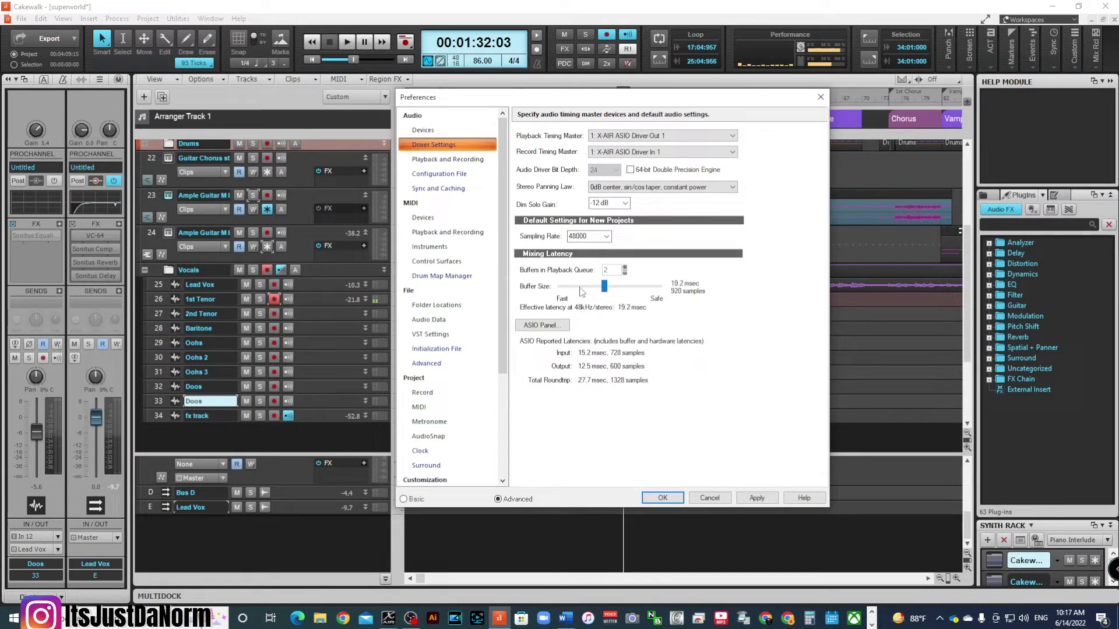
pyautogui.moveTo(584, 290); pyautogui.dragTo(577, 289)
pyautogui.click(663, 497)
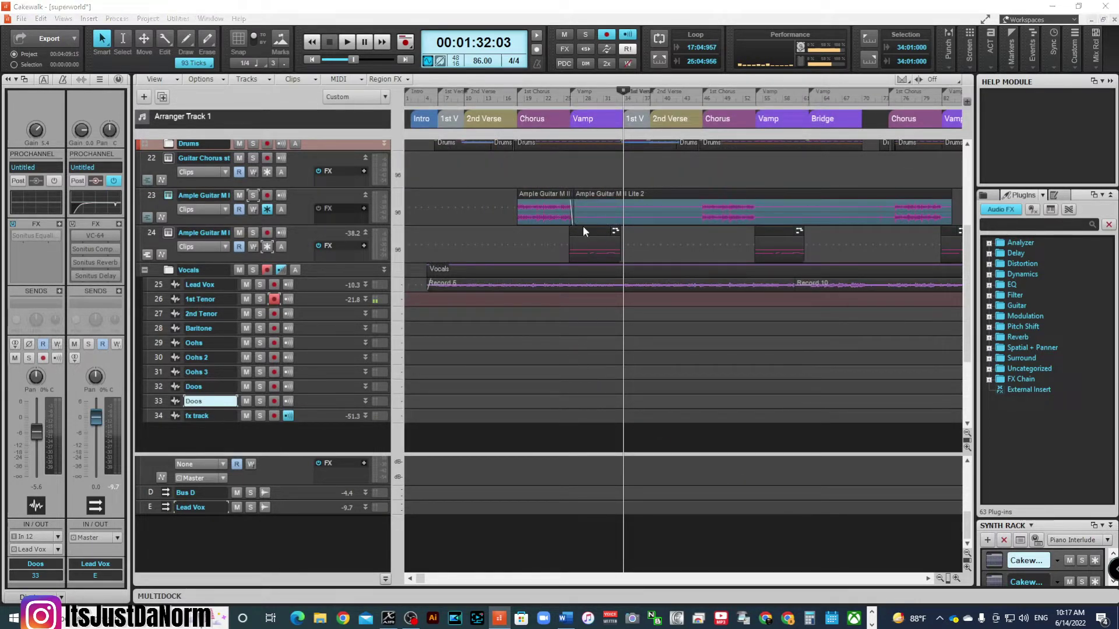
pyautogui.press('p')
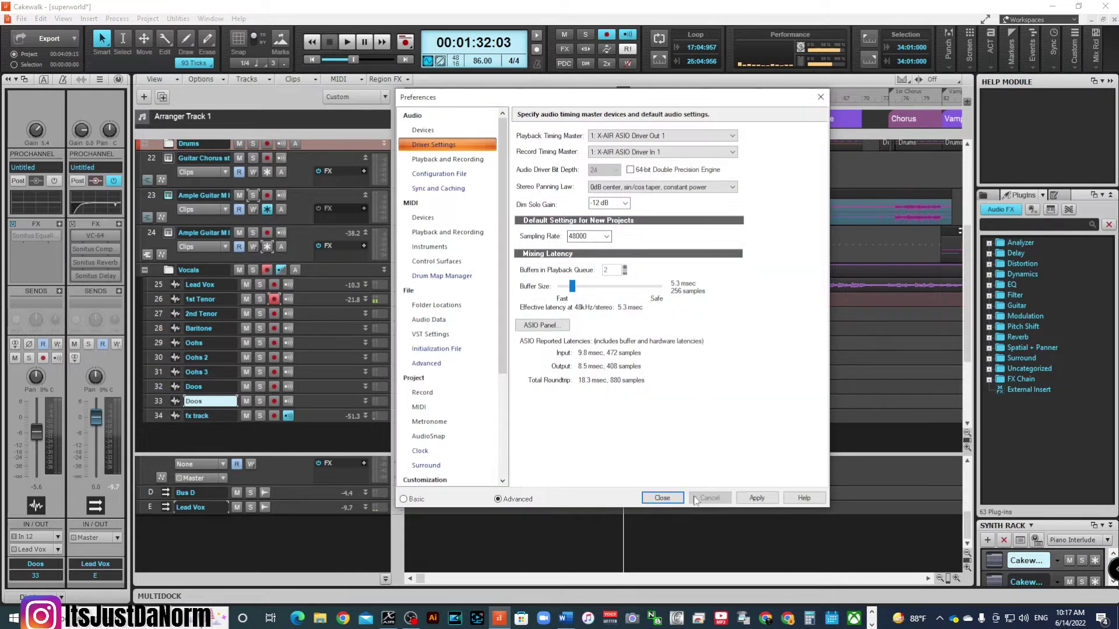
pyautogui.click(673, 498)
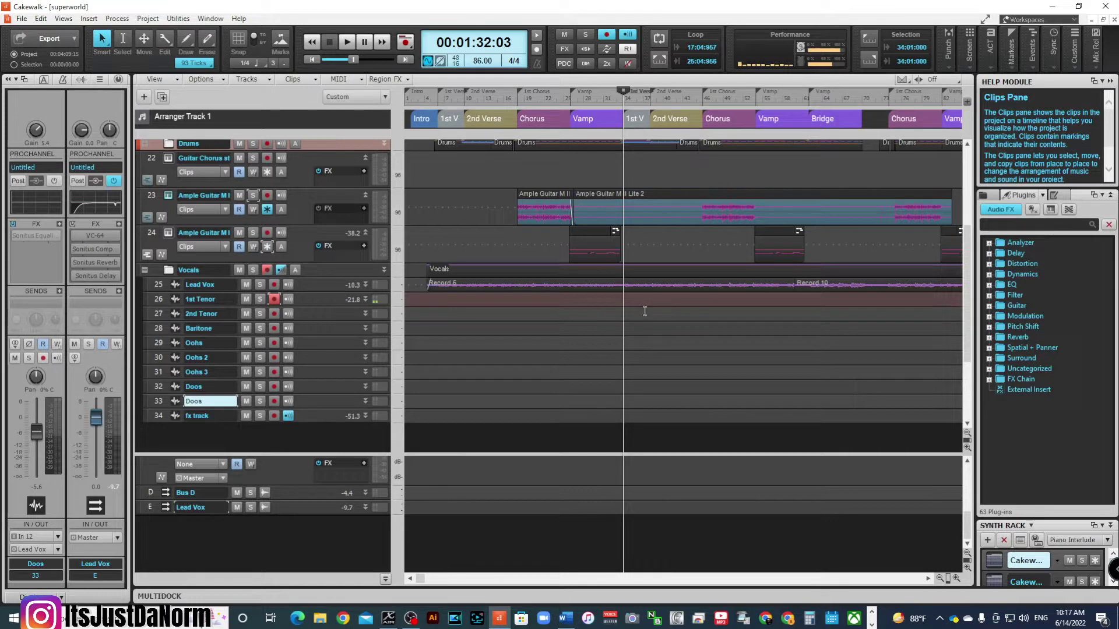
# - Move the playback position to 00:01:25:06 in the Vamp and try a 1st Tenor take from there
pyautogui.click(606, 98)
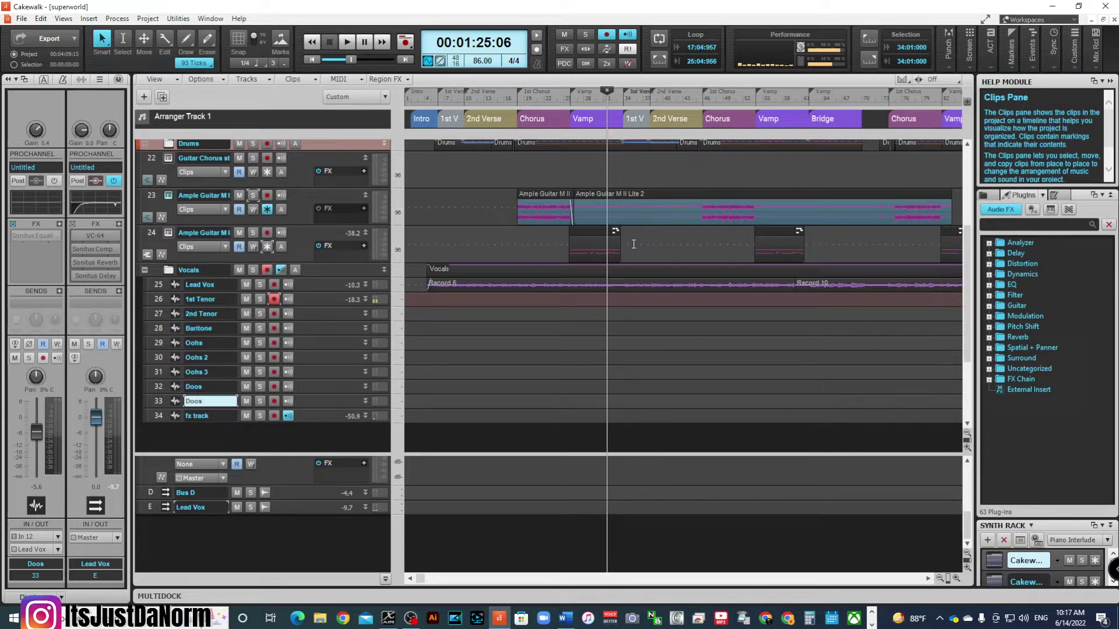
pyautogui.press('space')
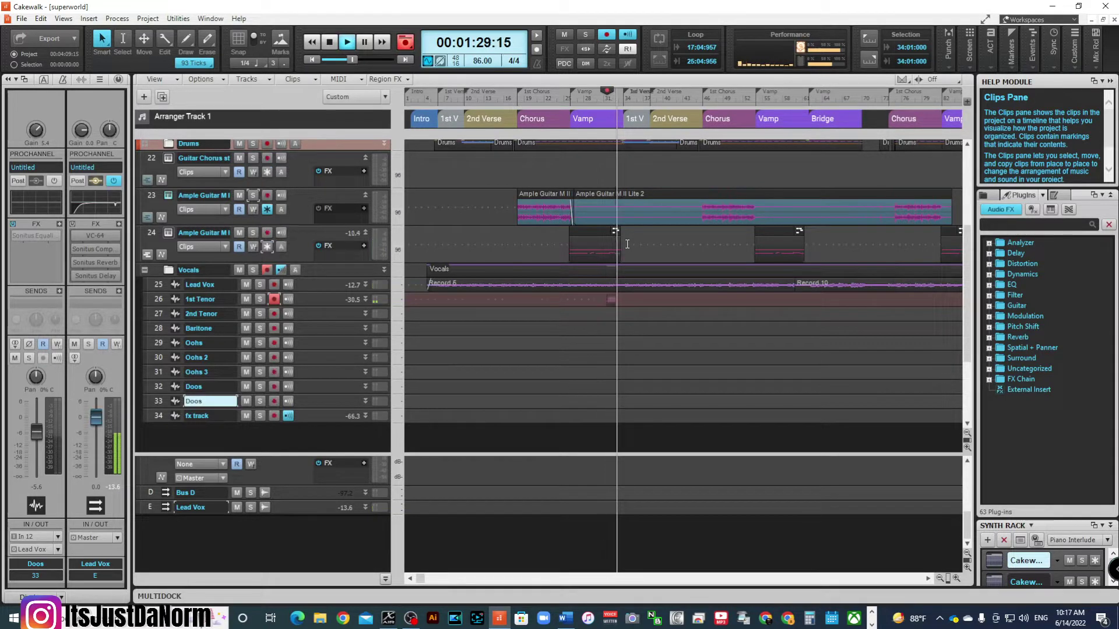
pyautogui.press('space')
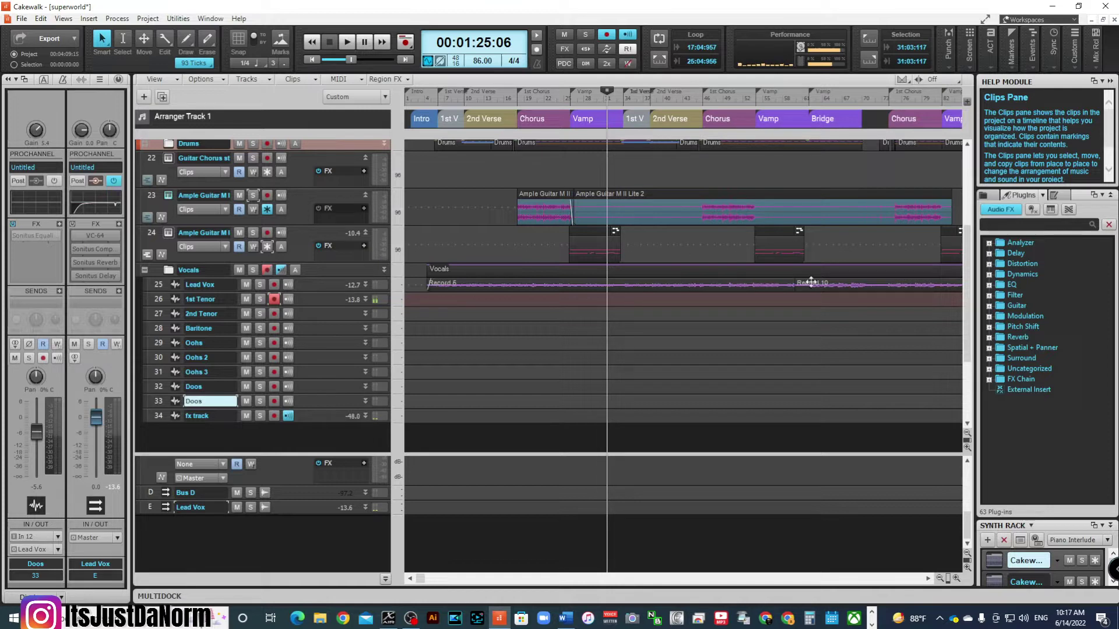
# - Freeze Ample Guitar track 24 and record a 1st Tenor take from 00:01:25:06 into the repeated 1st Verse
pyautogui.click(267, 246)
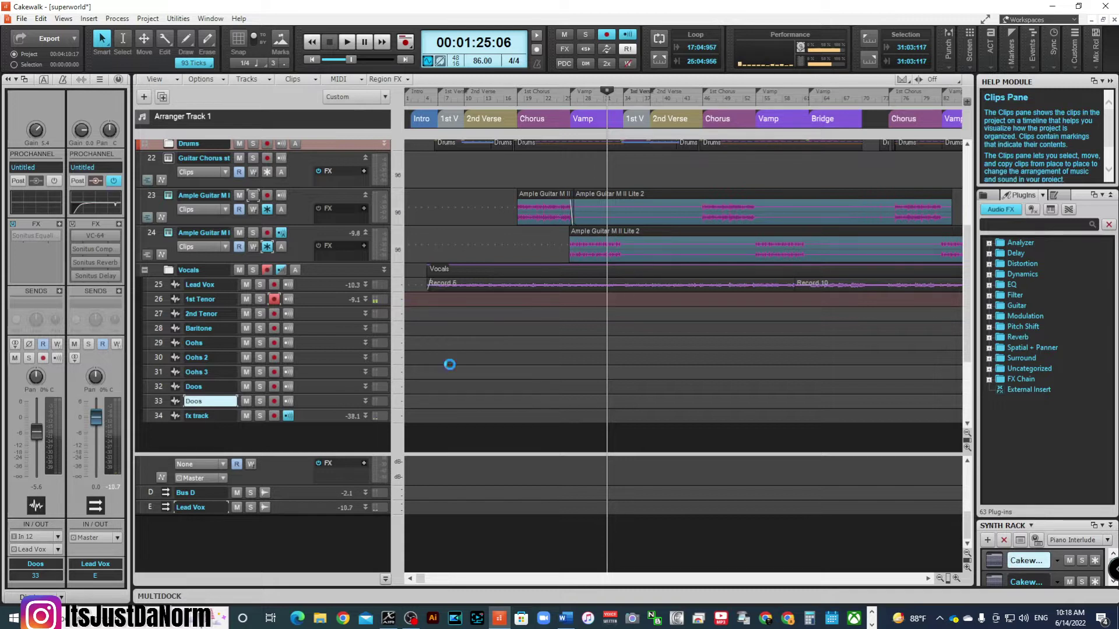
pyautogui.press('space')
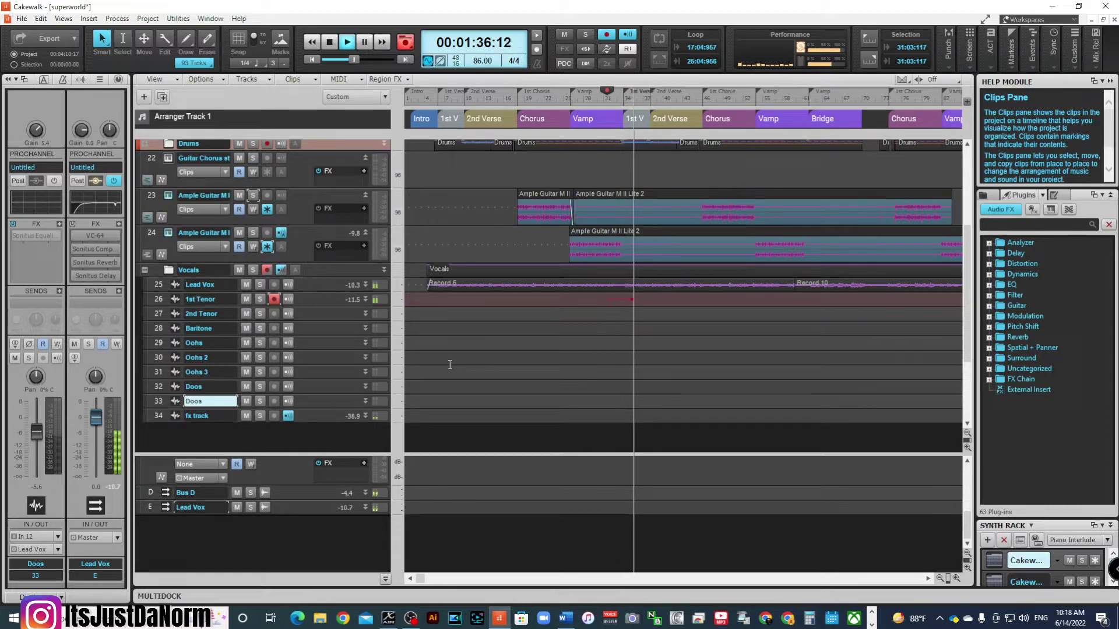
pyautogui.press('space')
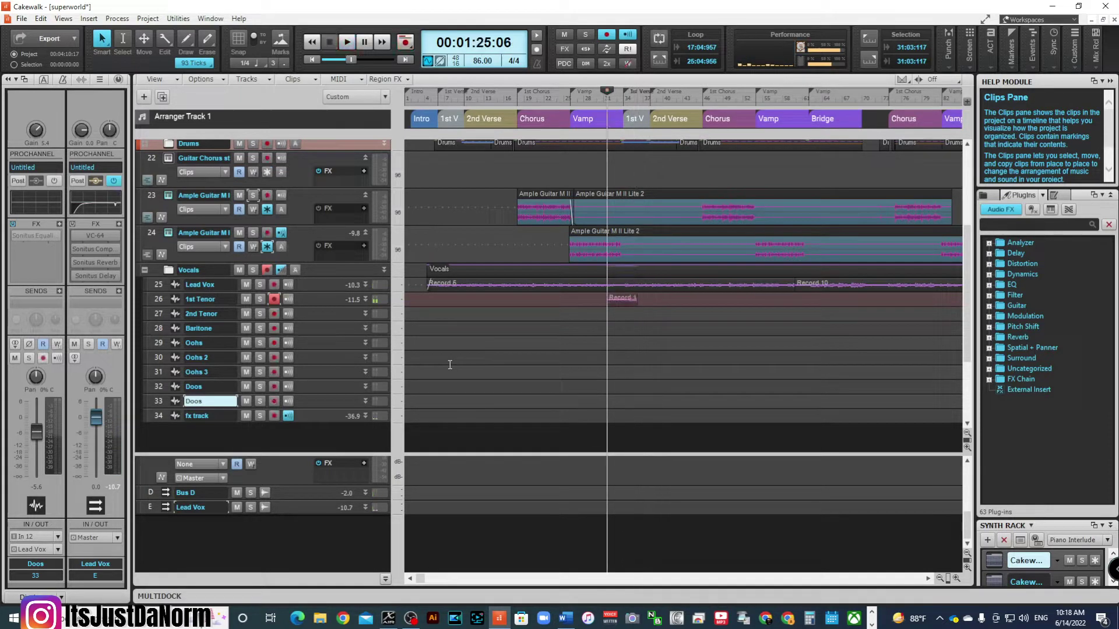
# - Play back the 1st Tenor take, expanding the Lead Vox track and briefly enlarging the 1st Tenor track to inspect its waveform
pyautogui.press('space')
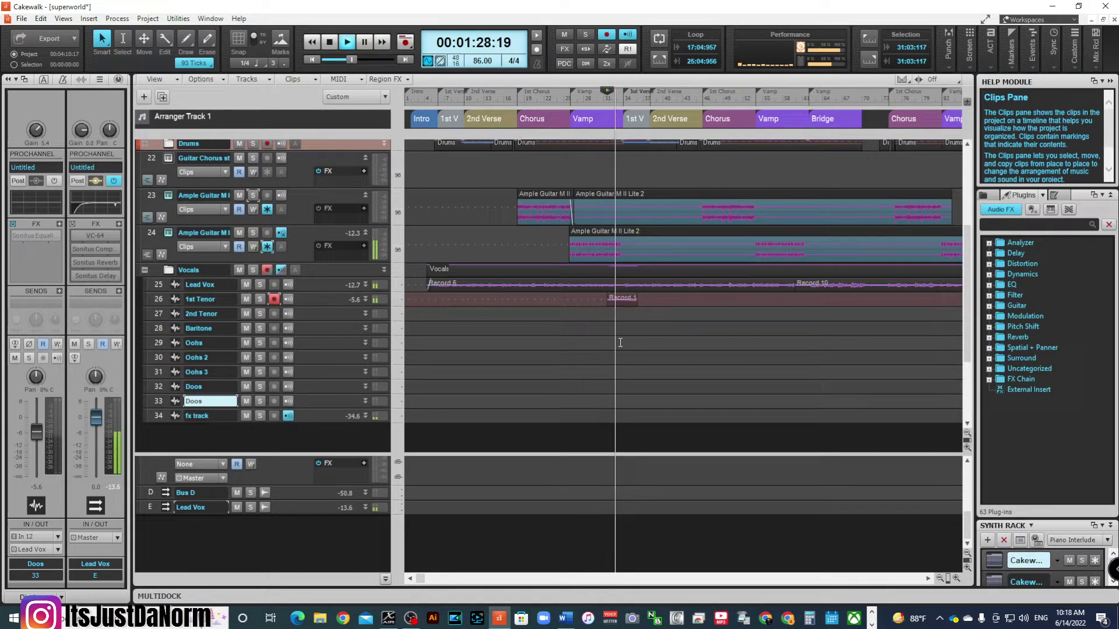
pyautogui.click(366, 285)
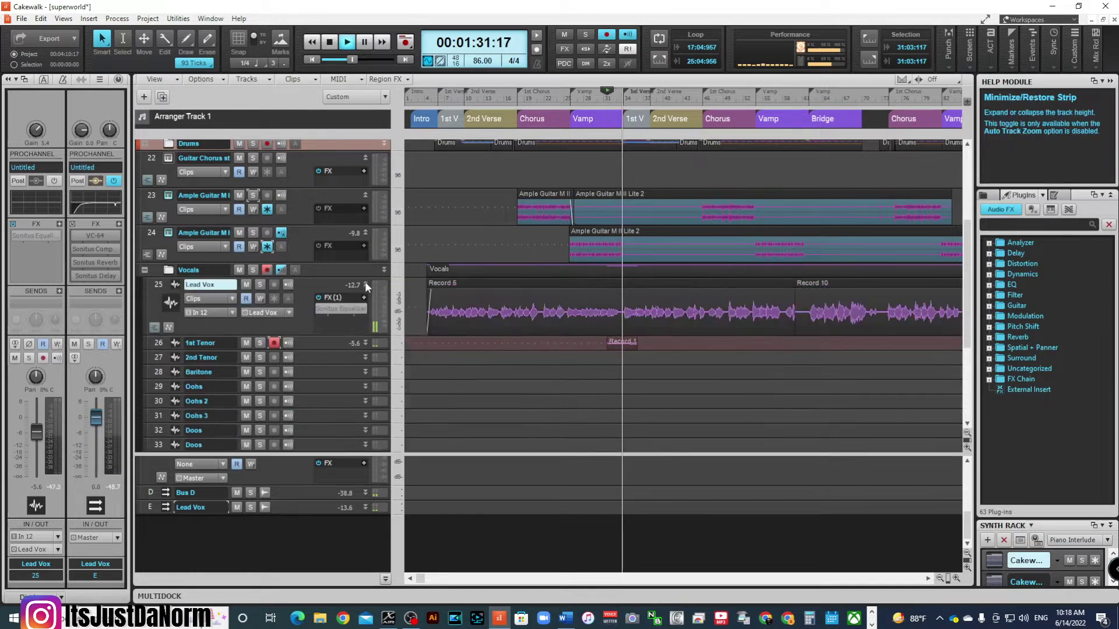
pyautogui.click(365, 344)
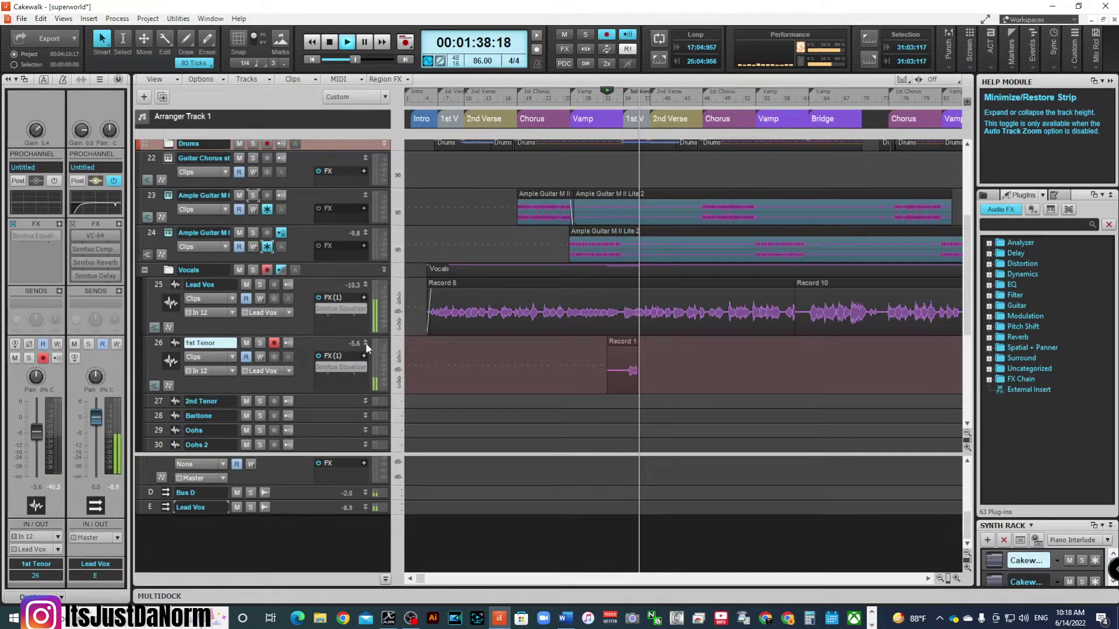
pyautogui.press('space')
pyautogui.click(365, 342)
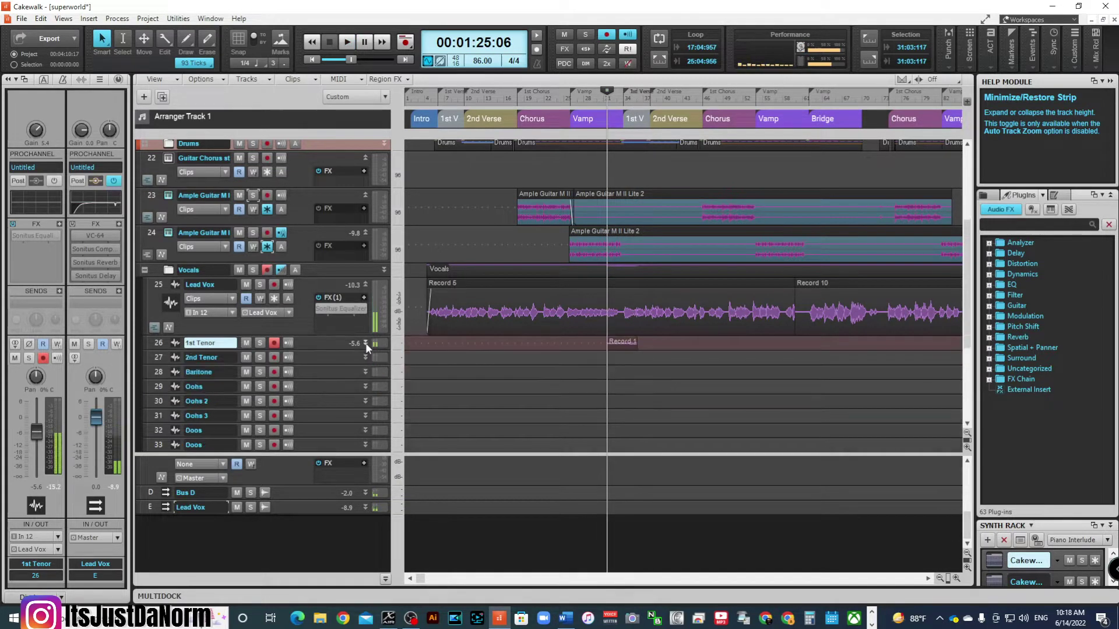
# - Record a matching take on the 2nd Tenor track from 00:01:25:06 with 1st Tenor disarmed, and play it back
pyautogui.click(274, 357)
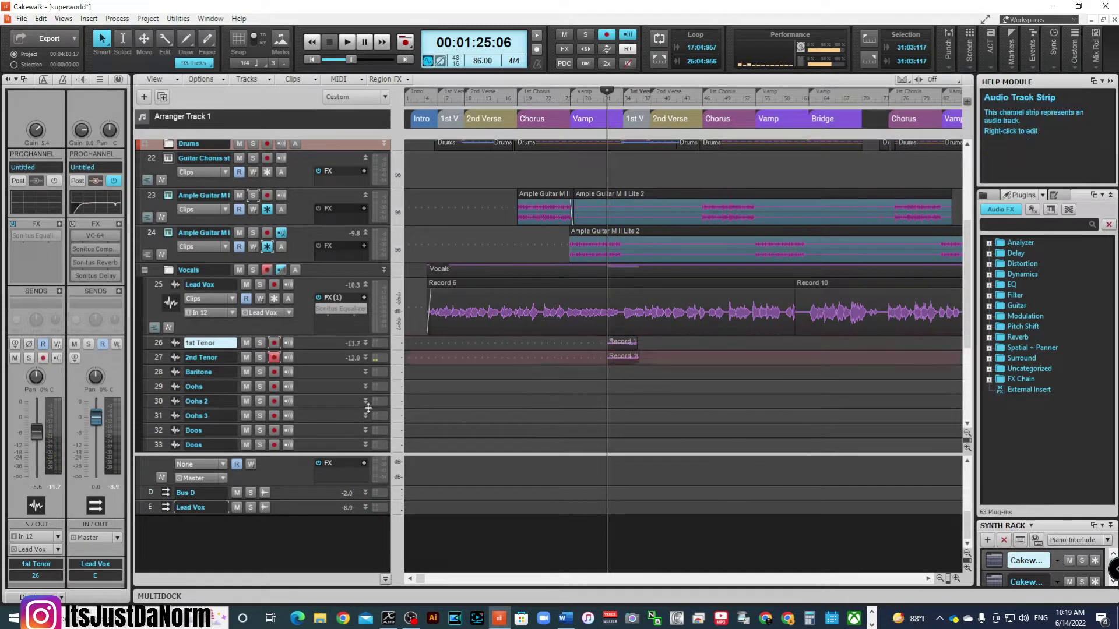
pyautogui.press('space')
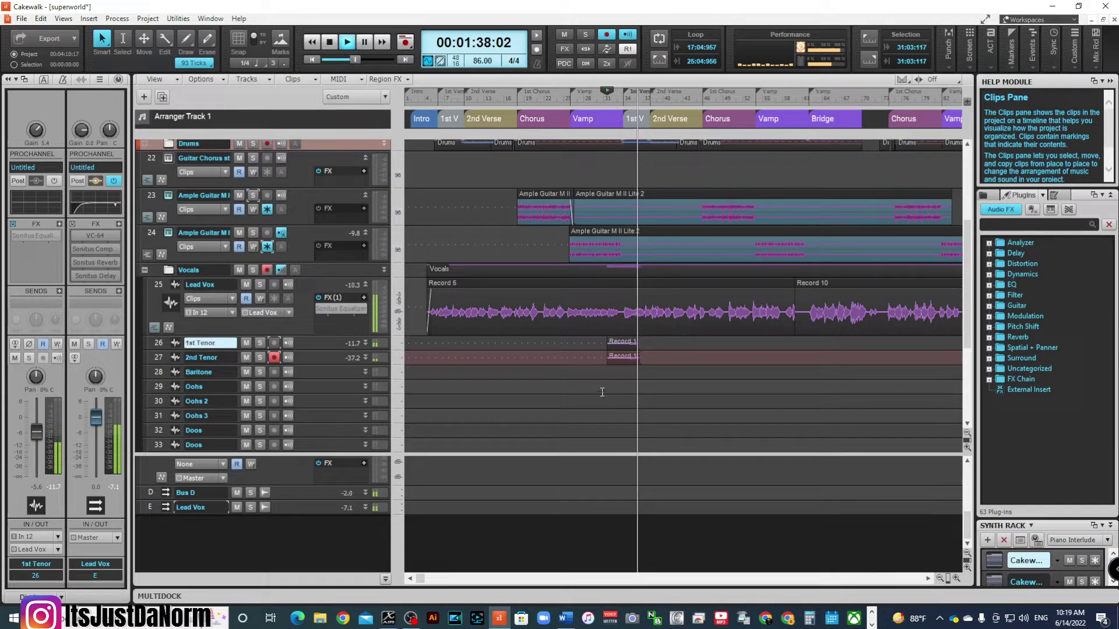
pyautogui.press('space')
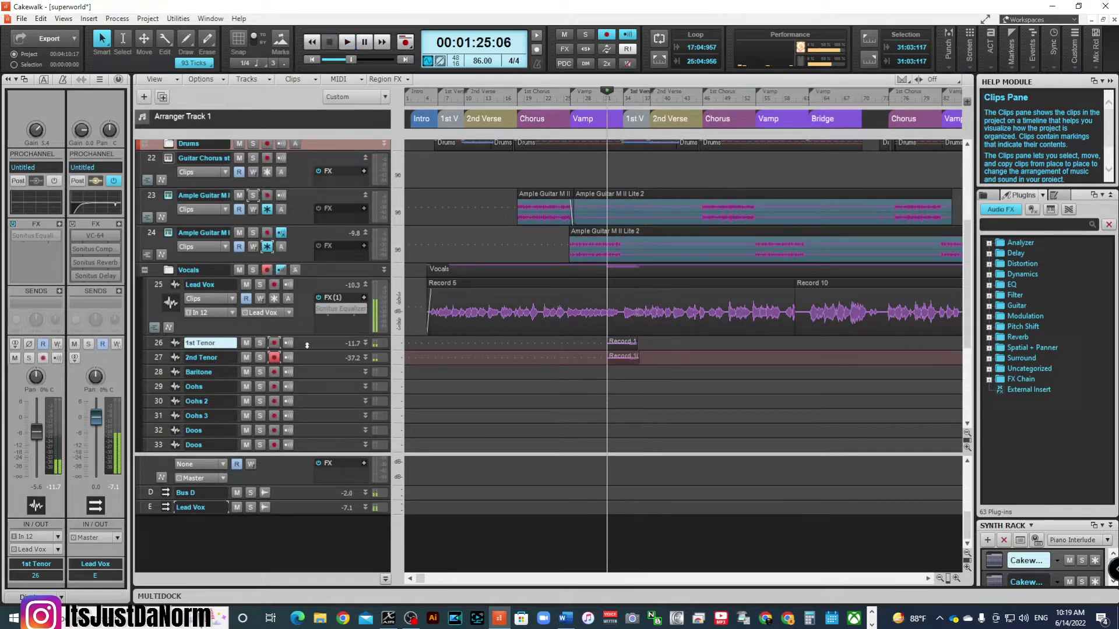
# - Audition the 1st and 2nd Tenor takes soloed together, then clear both solos and save the project
pyautogui.click(260, 357)
pyautogui.click(260, 343)
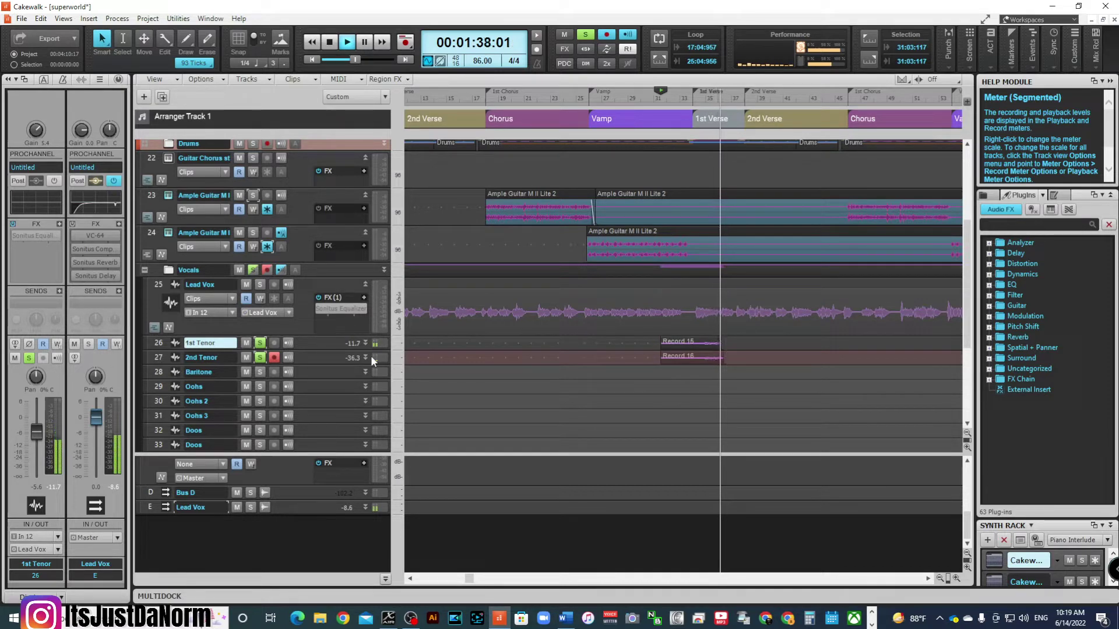
pyautogui.press('space')
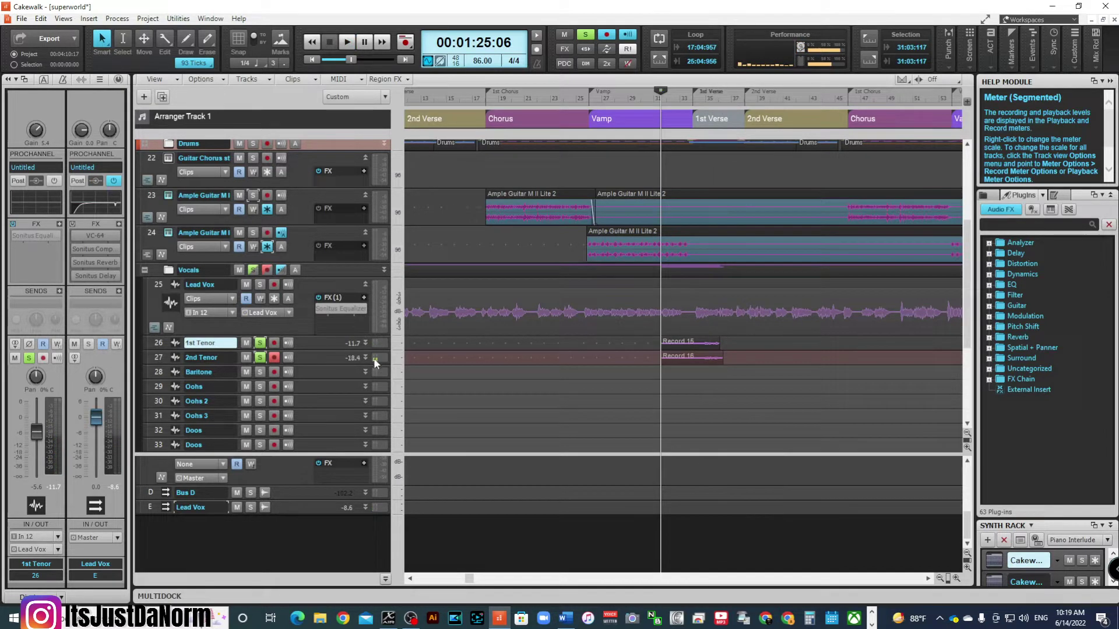
pyautogui.click(260, 345)
pyautogui.click(259, 359)
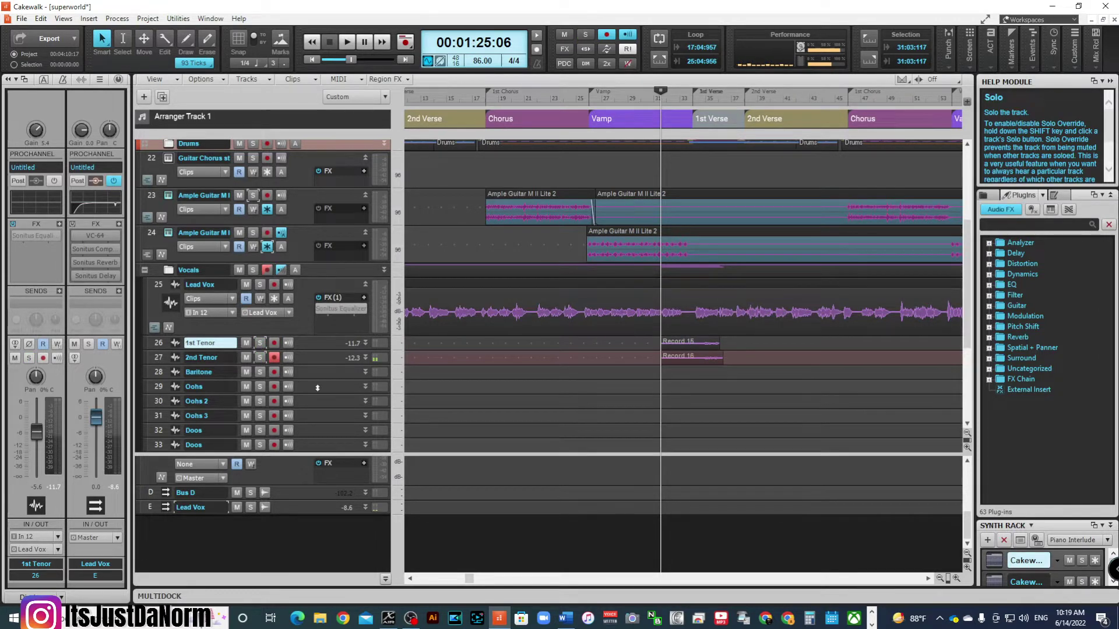
pyautogui.hotkey('ctrl', 's')
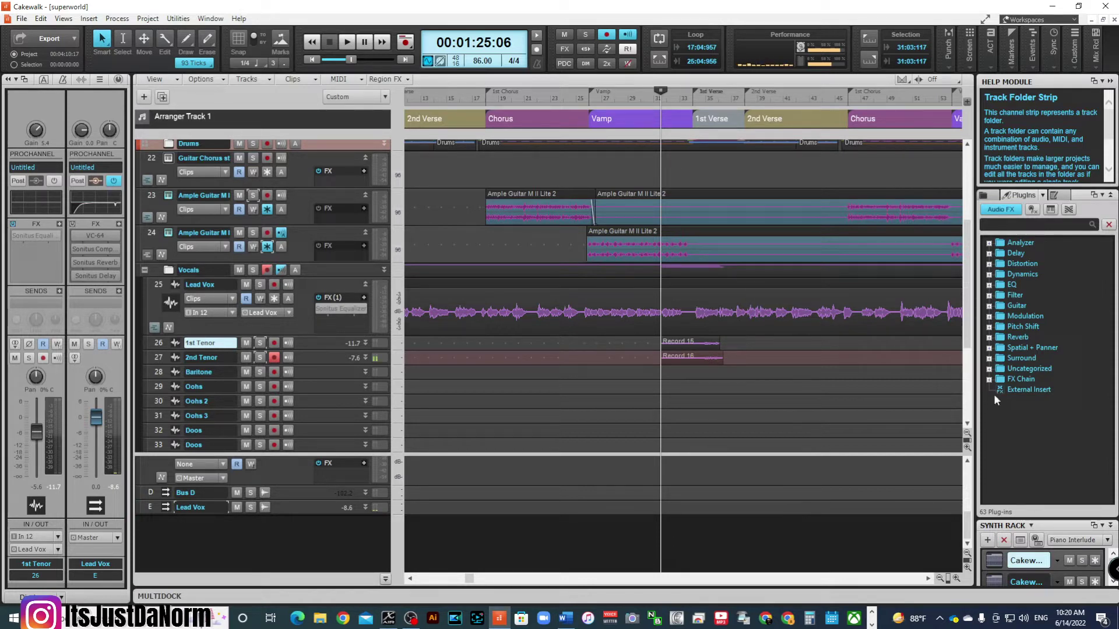
# - Play back the song from 00:01:11:00 near the start of the Vamp to hear both tenor takes in context
pyautogui.click(594, 99)
pyautogui.press('space')
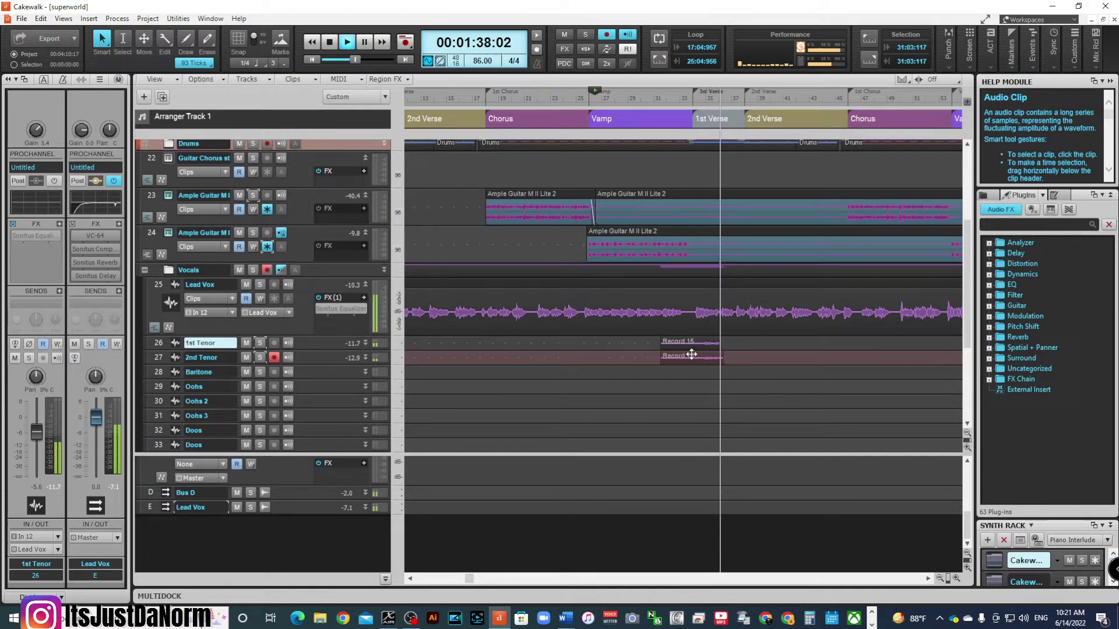
pyautogui.press('space')
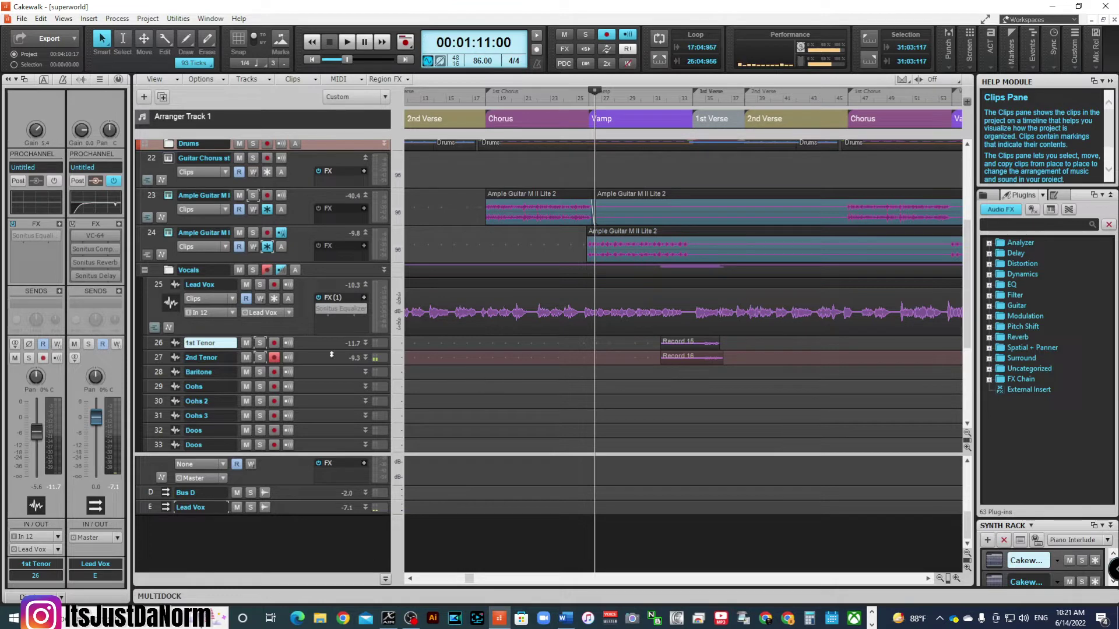
# - Disarm the 2nd Tenor track and arm the Baritone track for recording
pyautogui.click(274, 359)
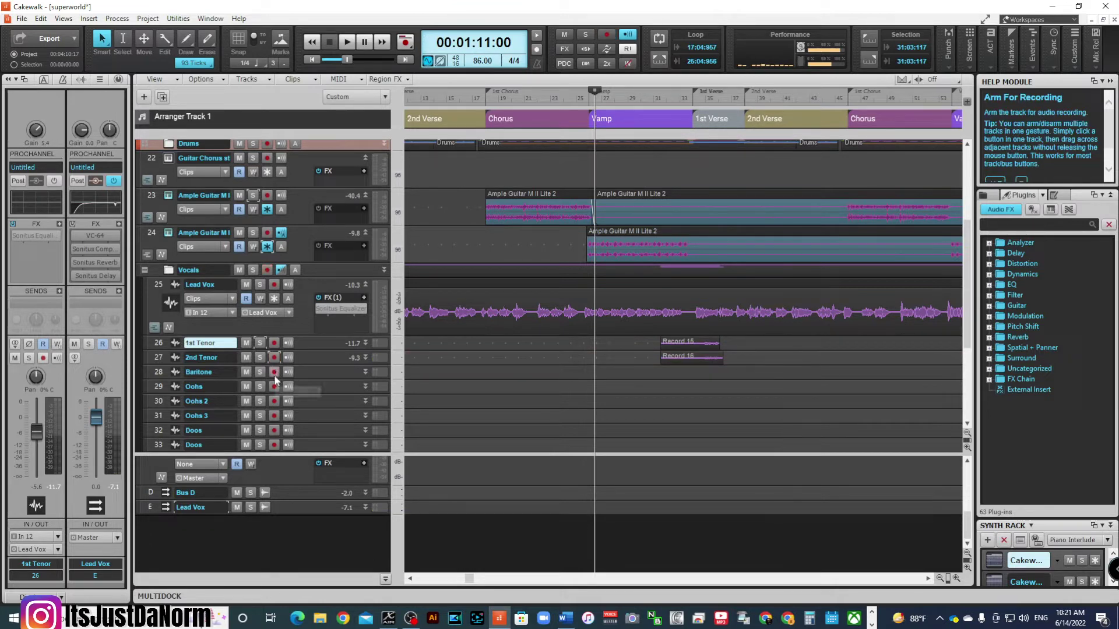
pyautogui.click(274, 373)
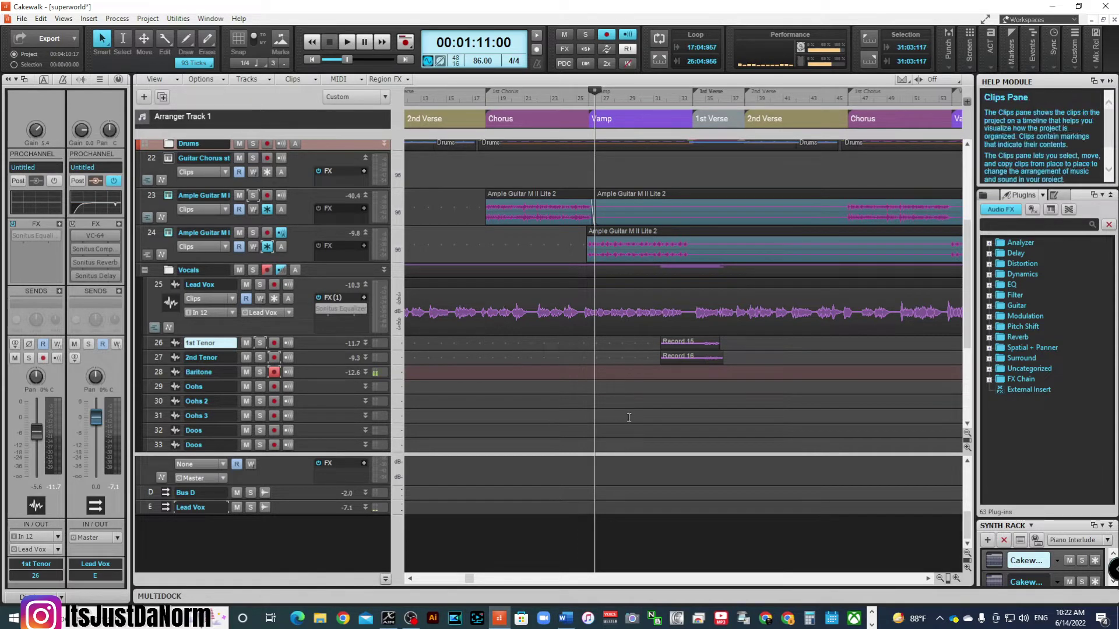
pyautogui.press('r')
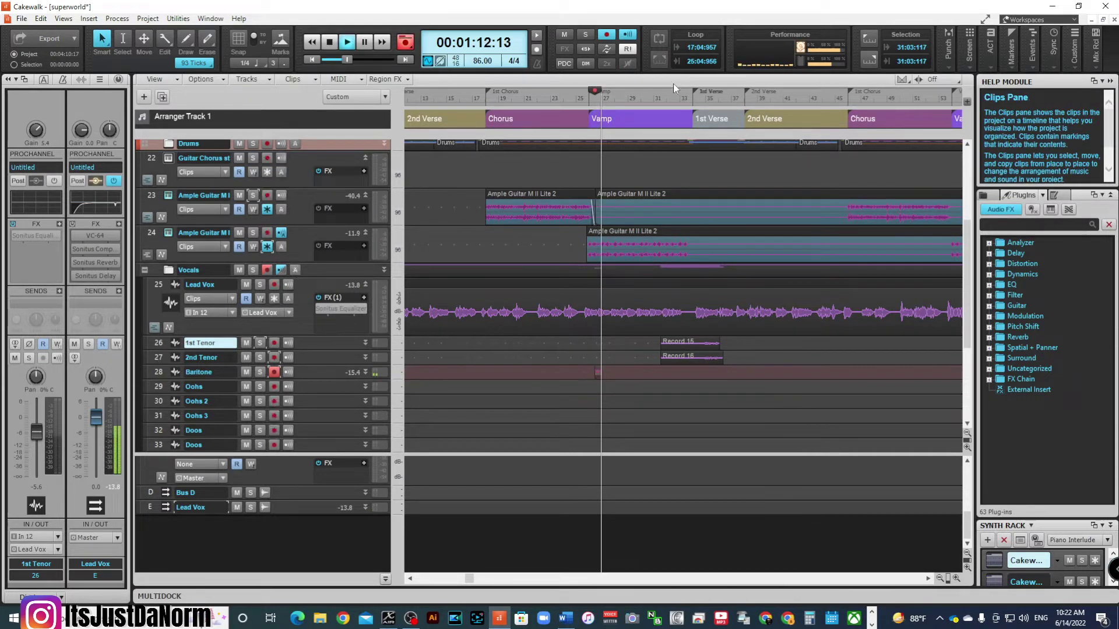
pyautogui.press('space')
pyautogui.click(673, 97)
pyautogui.hotkey('ctrl', 'z')
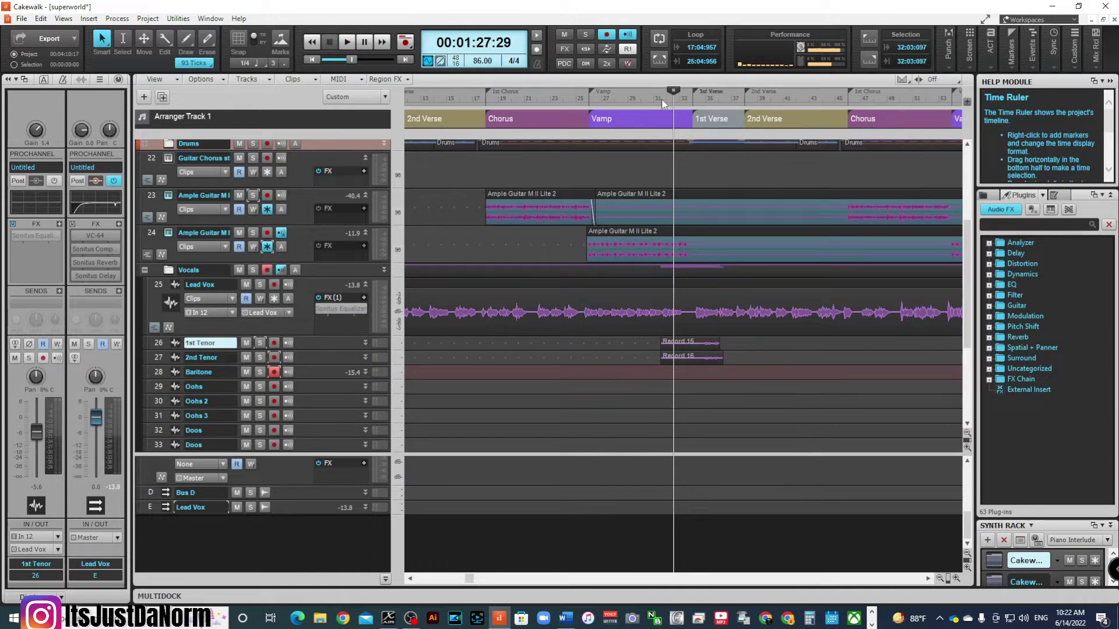
# - Record the Baritone harmony from 00:01:25:25, replacing the first take with a second one after listening back
pyautogui.click(663, 100)
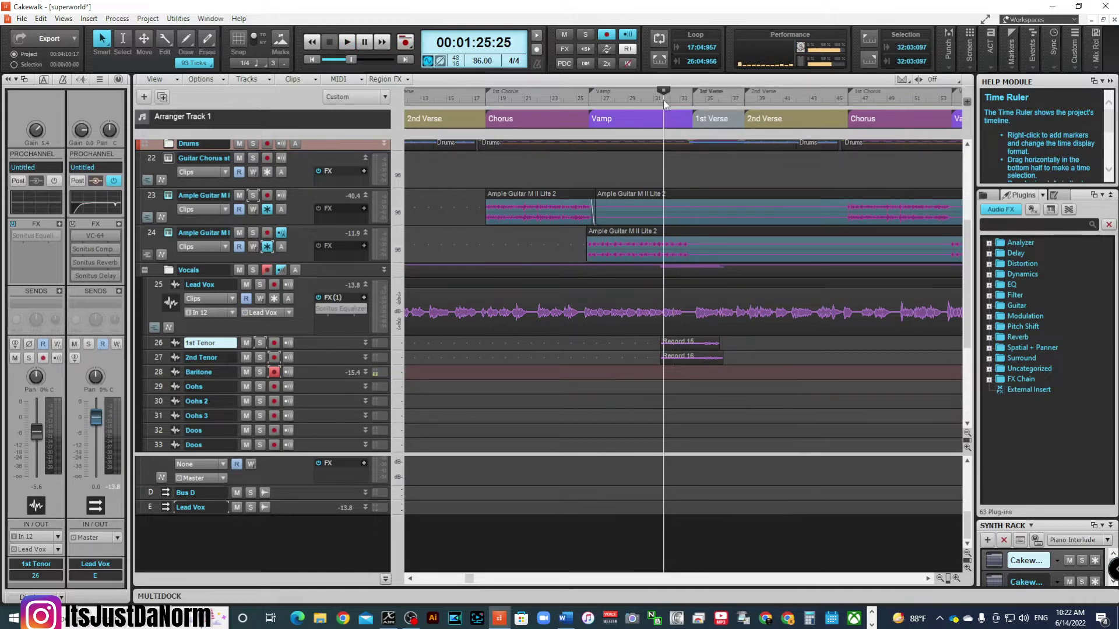
pyautogui.press('space')
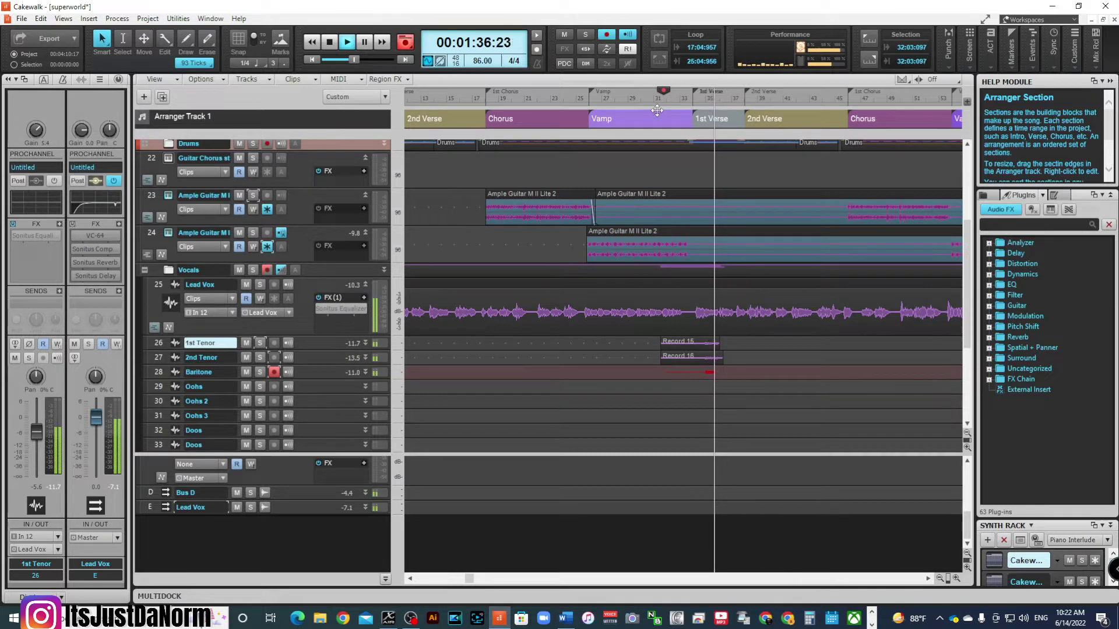
pyautogui.press('space')
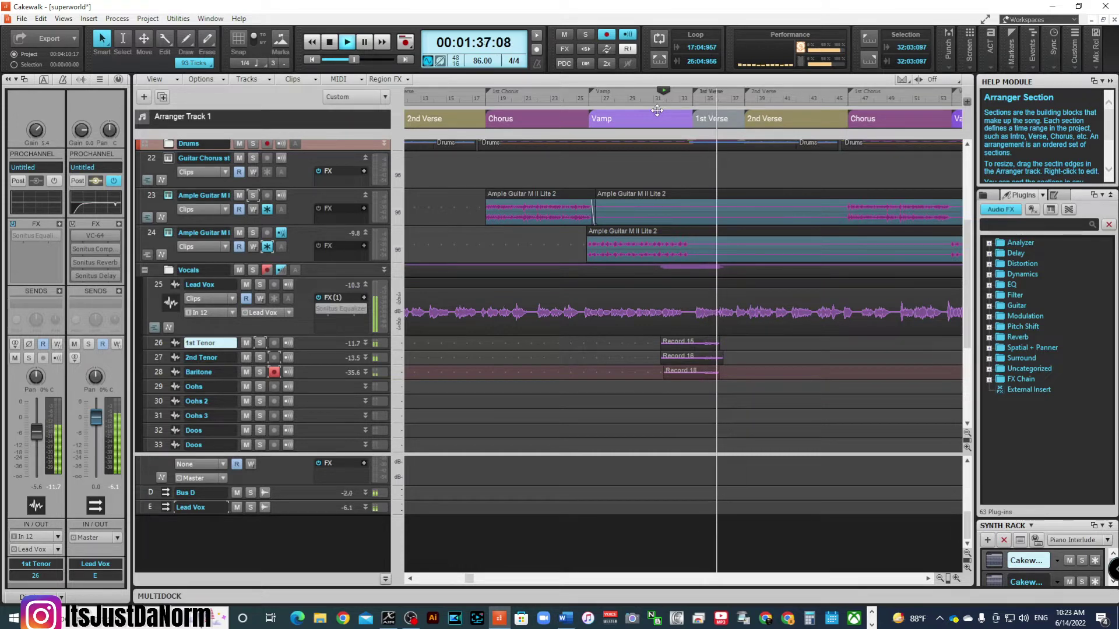
pyautogui.press('space')
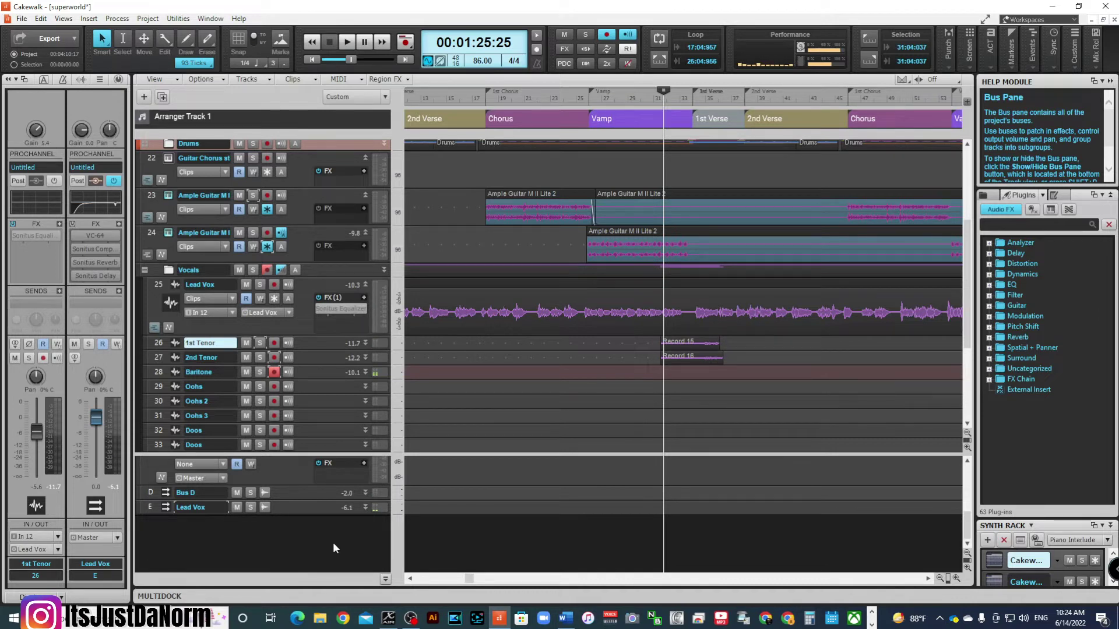
pyautogui.press('space')
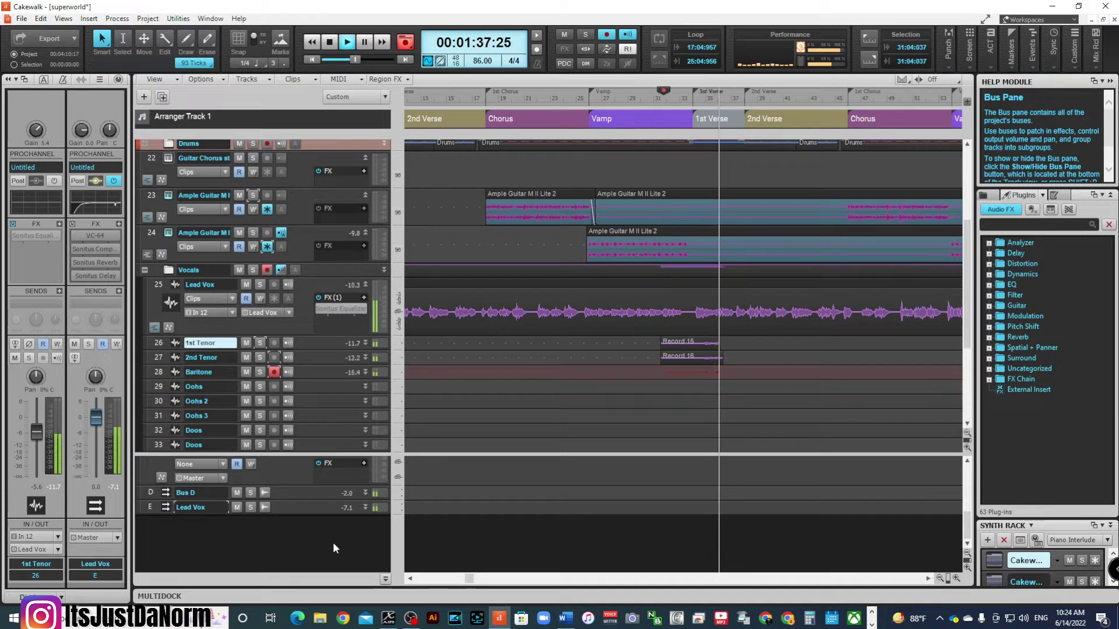
pyautogui.press('space')
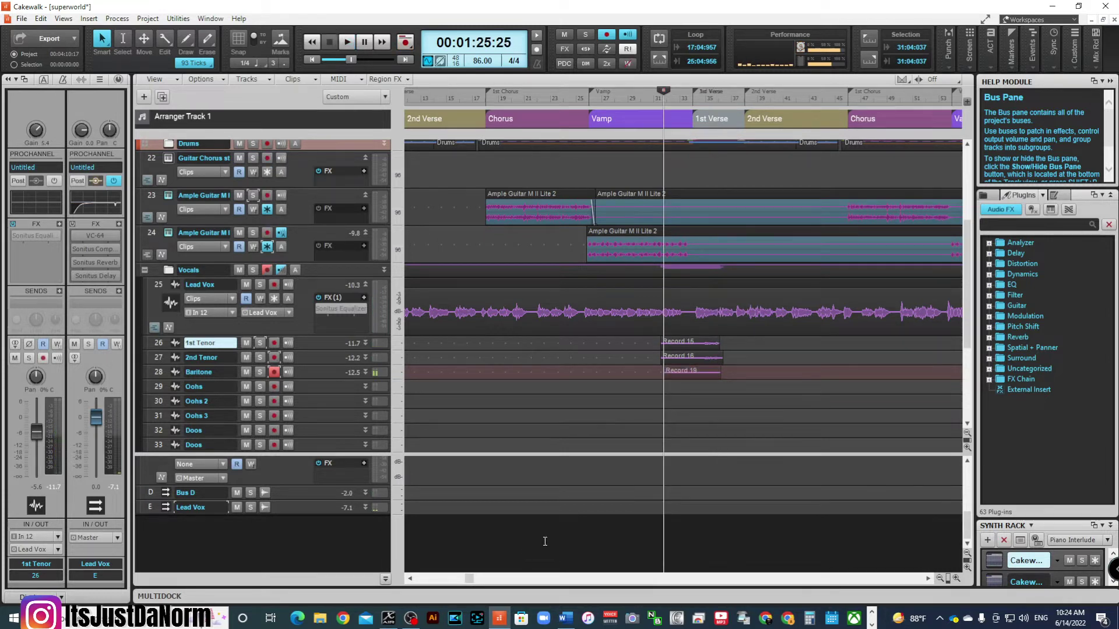
# - Audition the Baritone, 2nd Tenor and 1st Tenor takes soloed together from 00:01:30:03
pyautogui.click(683, 101)
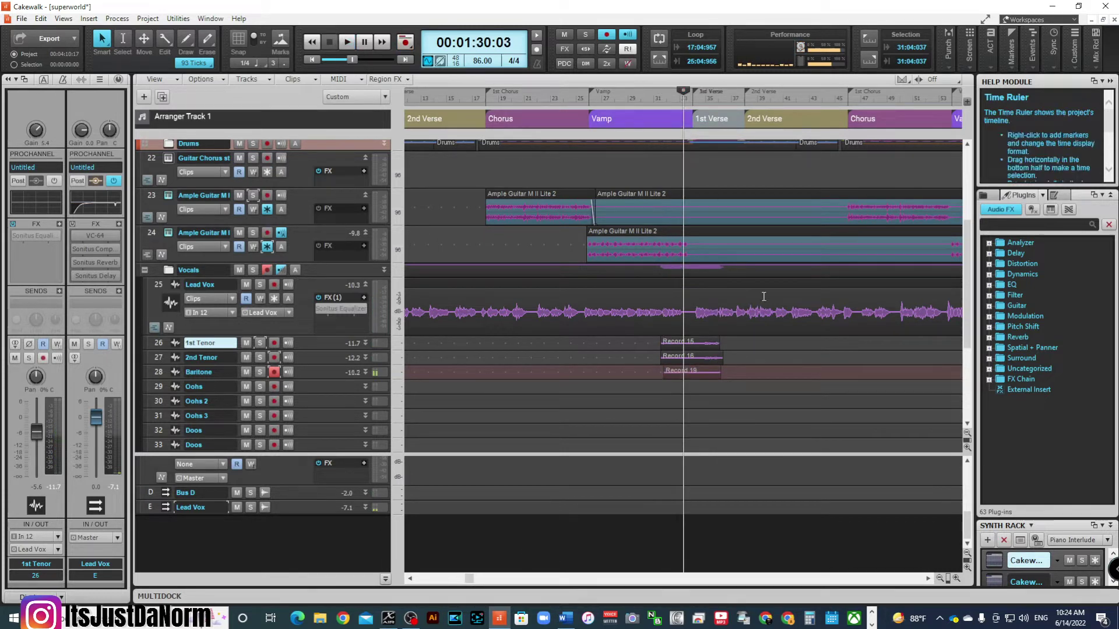
pyautogui.click(260, 372)
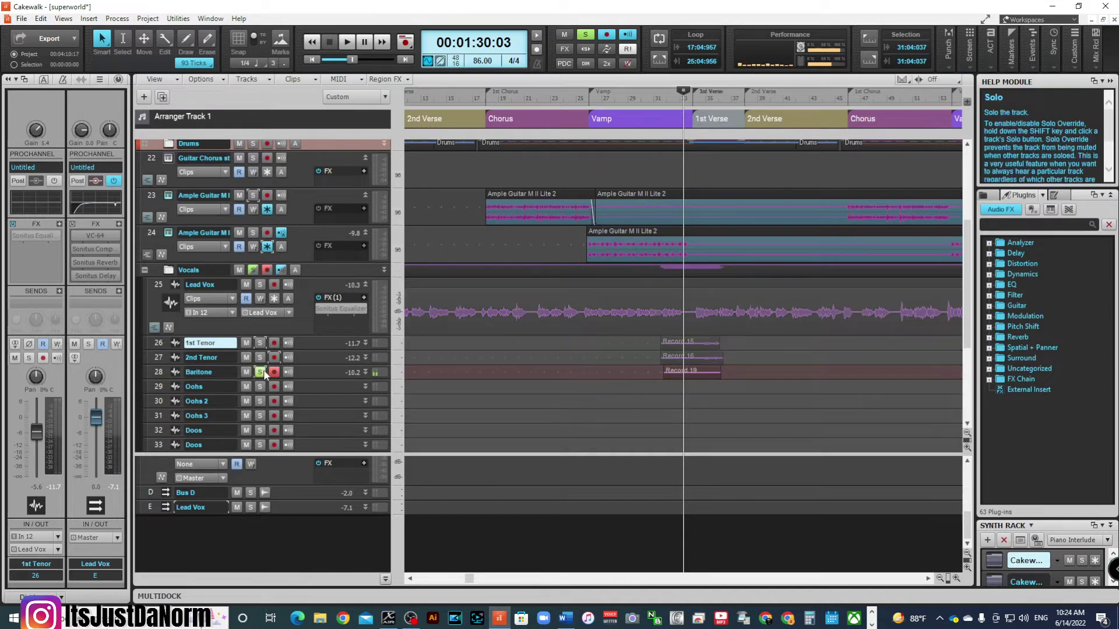
pyautogui.press('space')
pyautogui.click(260, 357)
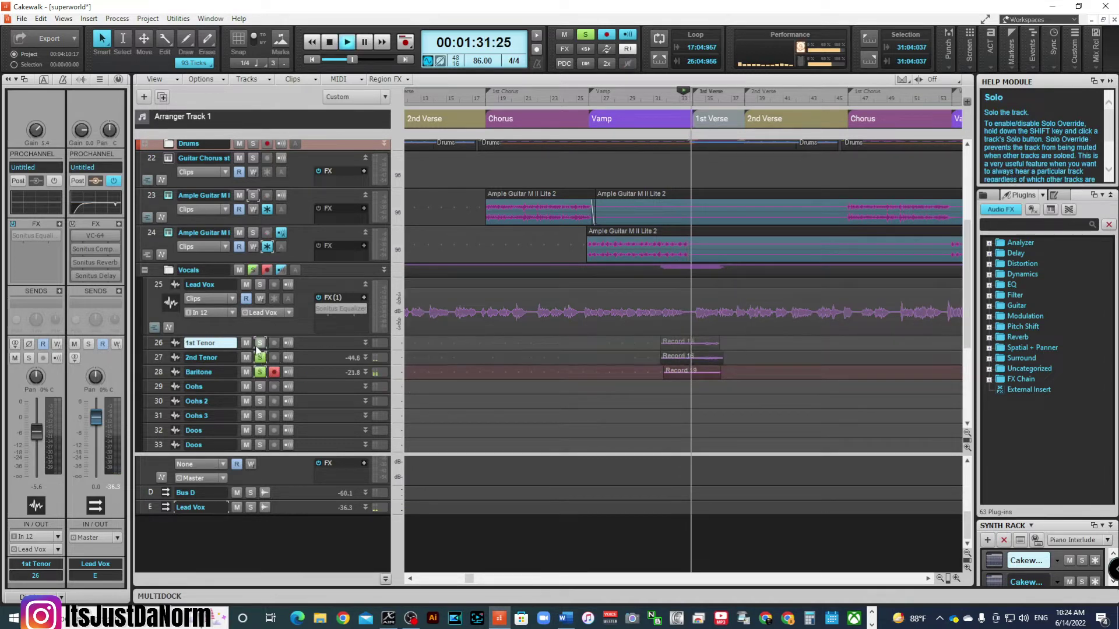
pyautogui.click(260, 343)
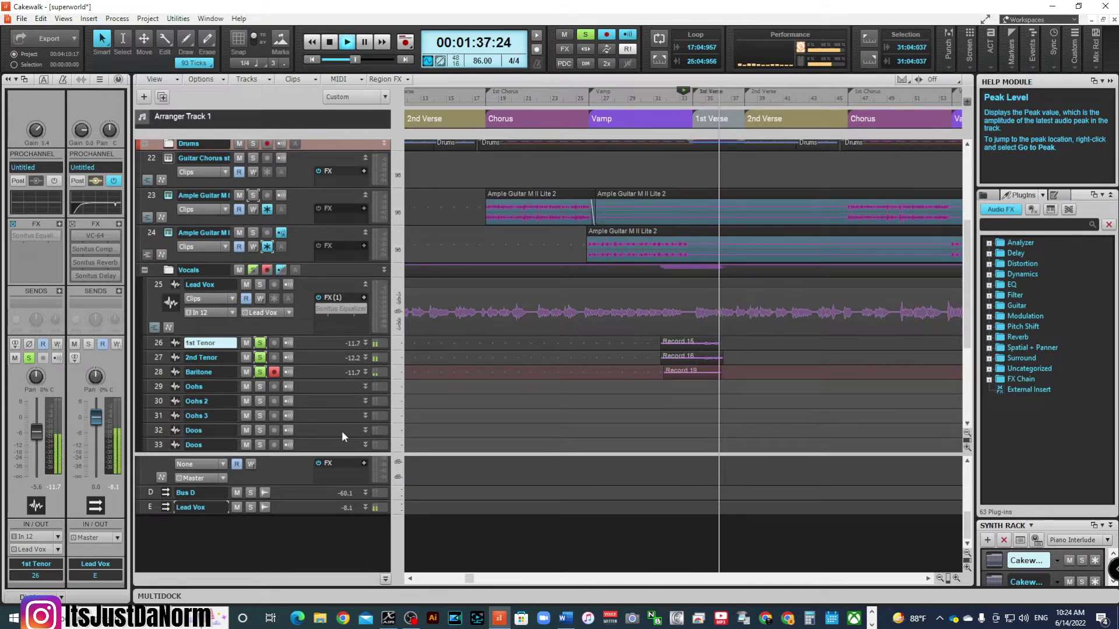
pyautogui.press('space')
pyautogui.press('space')
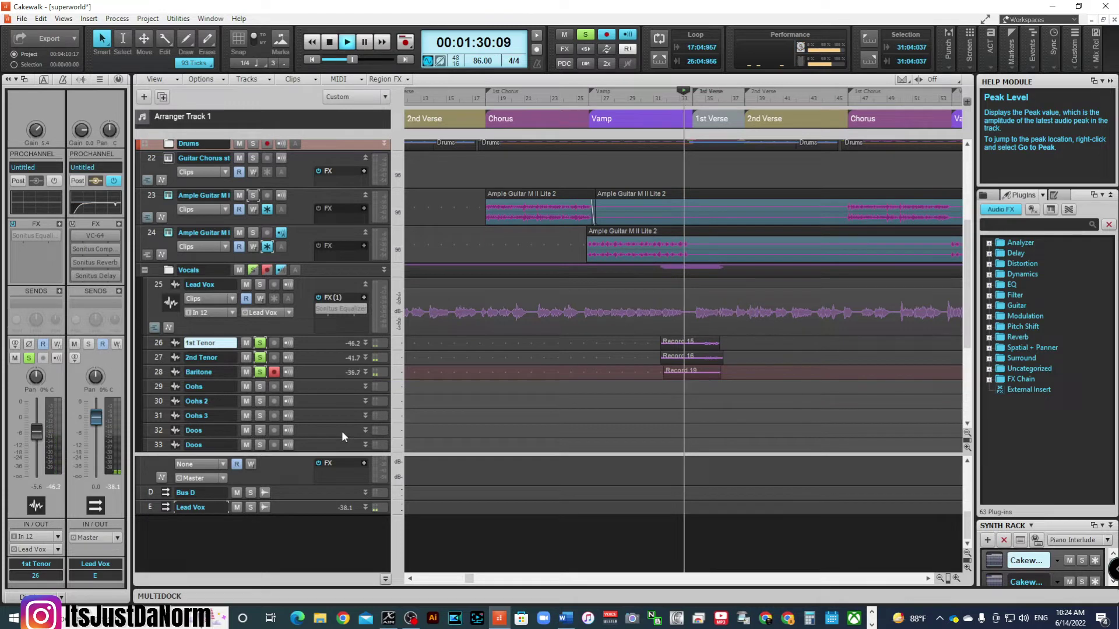
pyautogui.press('space')
# - Clear the three harmony solos, play the section back in the full mix, and save the project
pyautogui.click(260, 342)
pyautogui.click(260, 357)
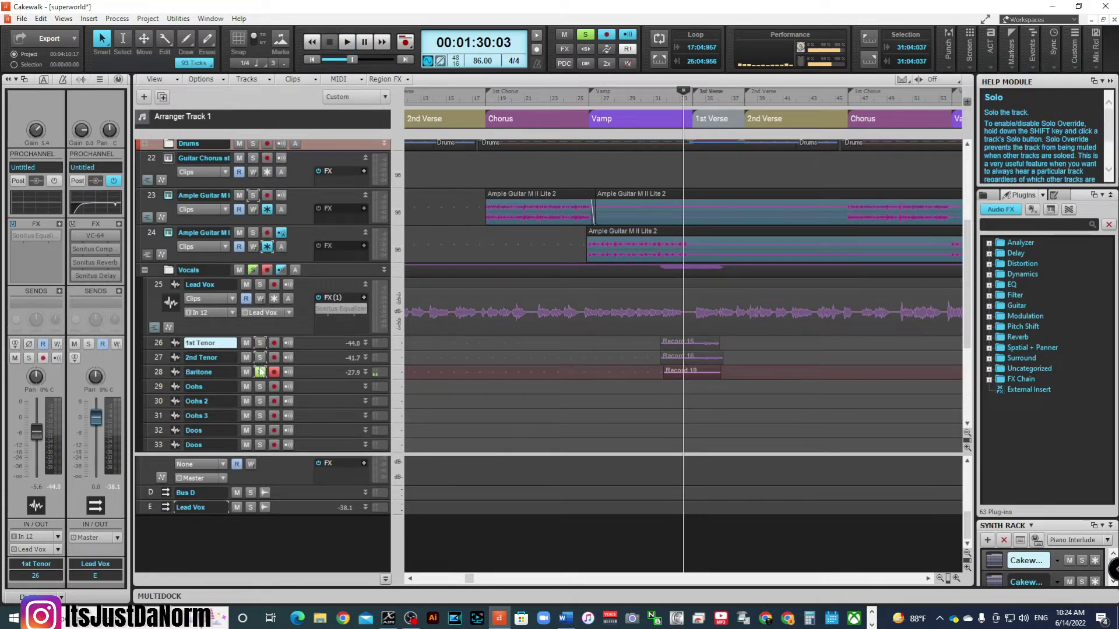
pyautogui.click(260, 372)
pyautogui.press('space')
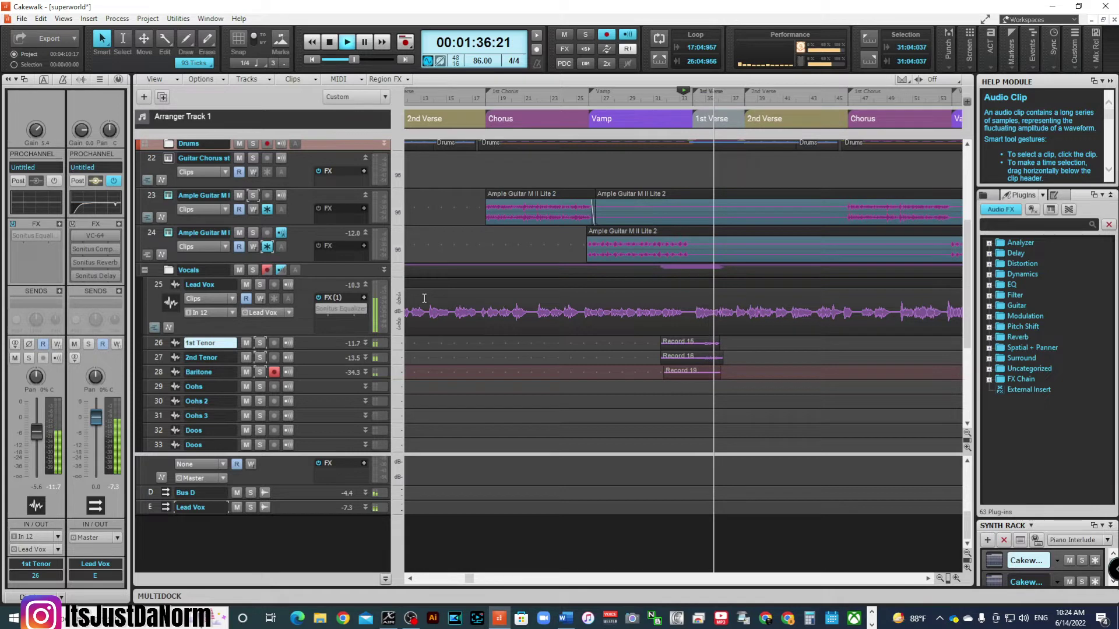
pyautogui.press('space')
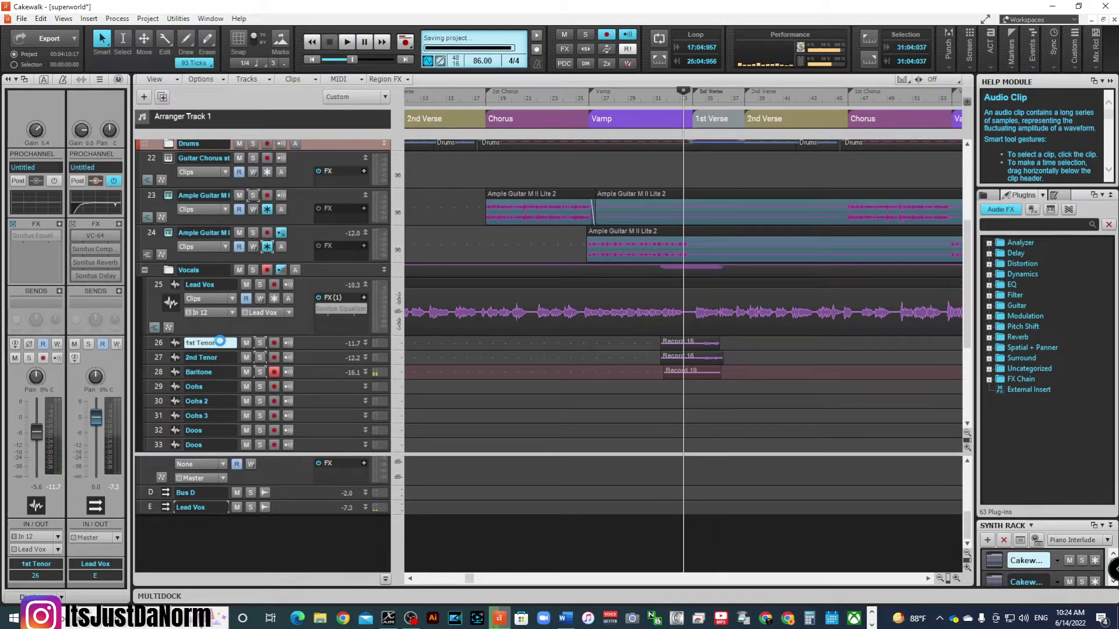
# - Duplicate the Baritone track once as track 29 without its events, keeping properties, effects and sends
pyautogui.click(159, 373)
pyautogui.rightClick(160, 375)
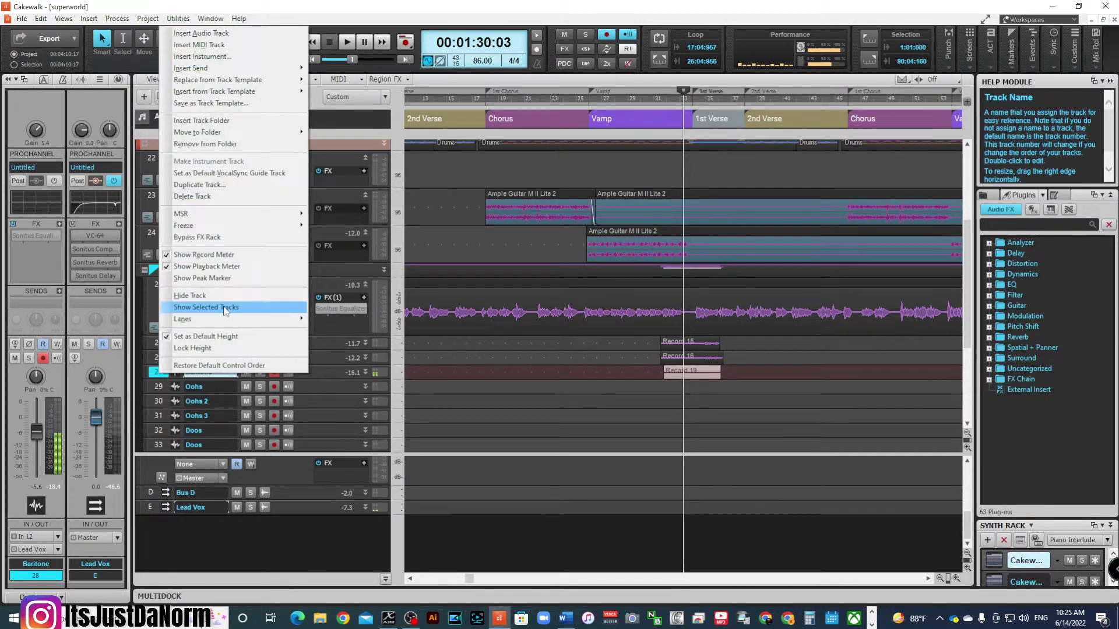
pyautogui.click(245, 187)
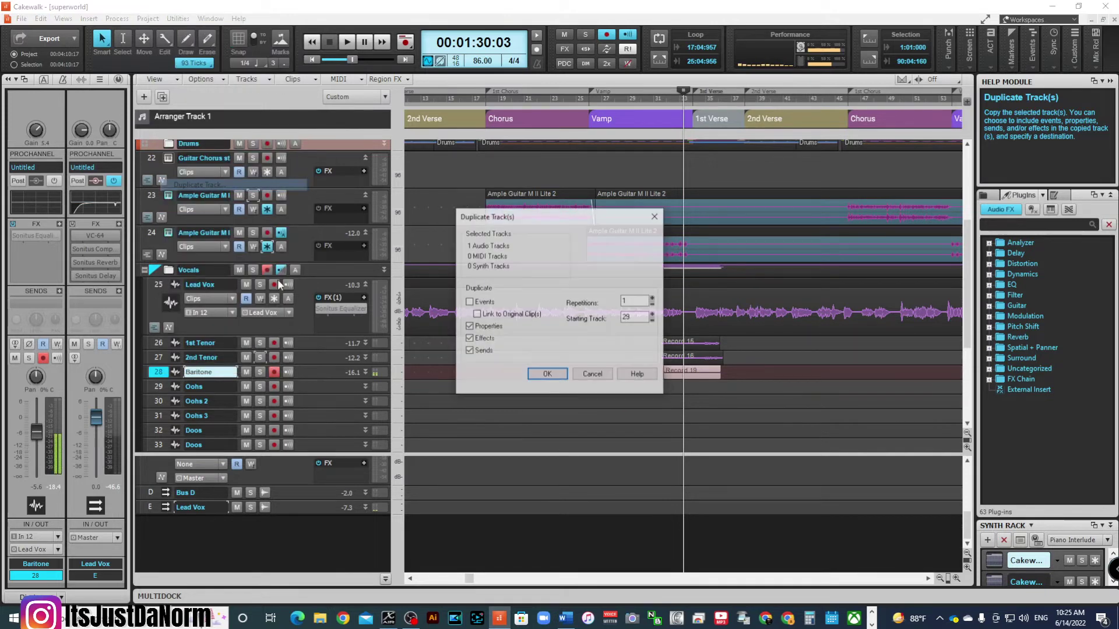
pyautogui.click(547, 374)
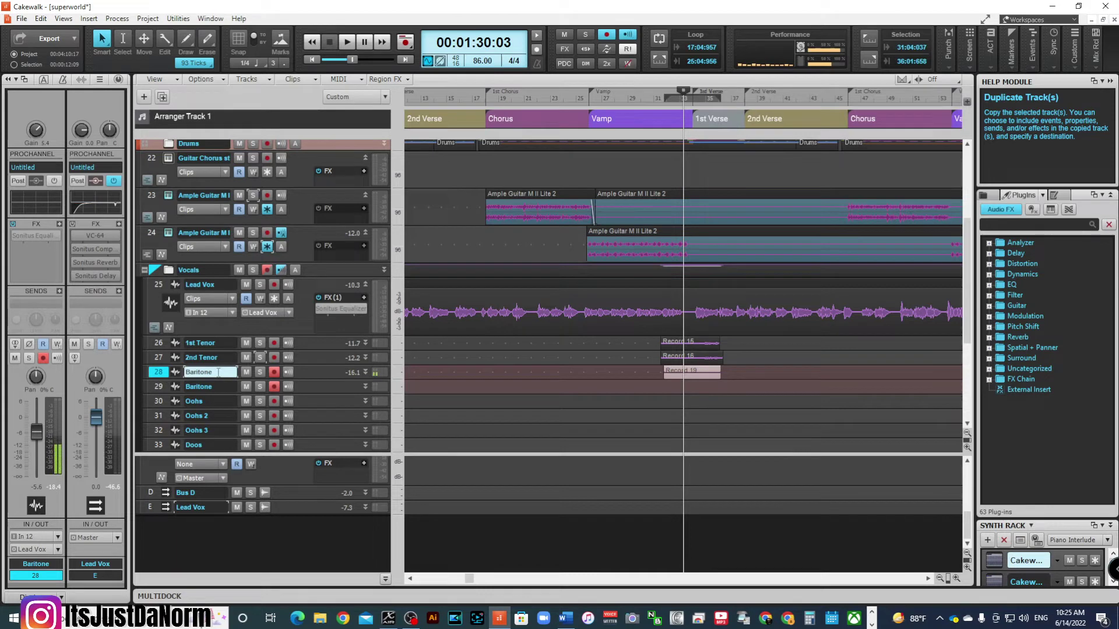
# - Rename the recorded Baritone track as Bass and move the empty Baritone track above it
pyautogui.doubleClick(213, 387)
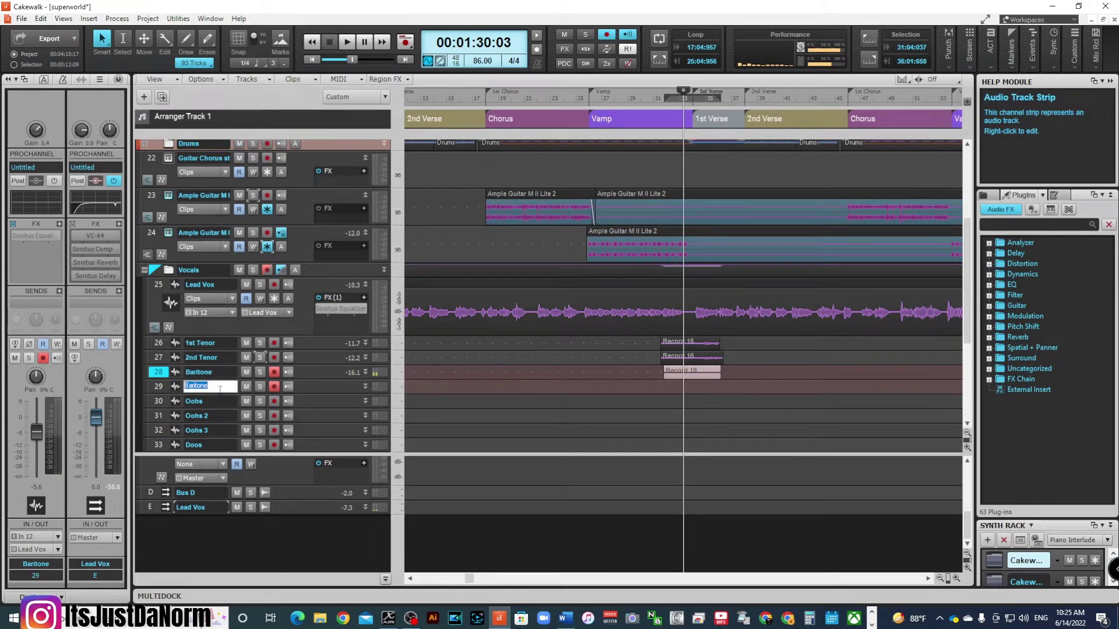
pyautogui.doubleClick(210, 372)
pyautogui.write('Bass')
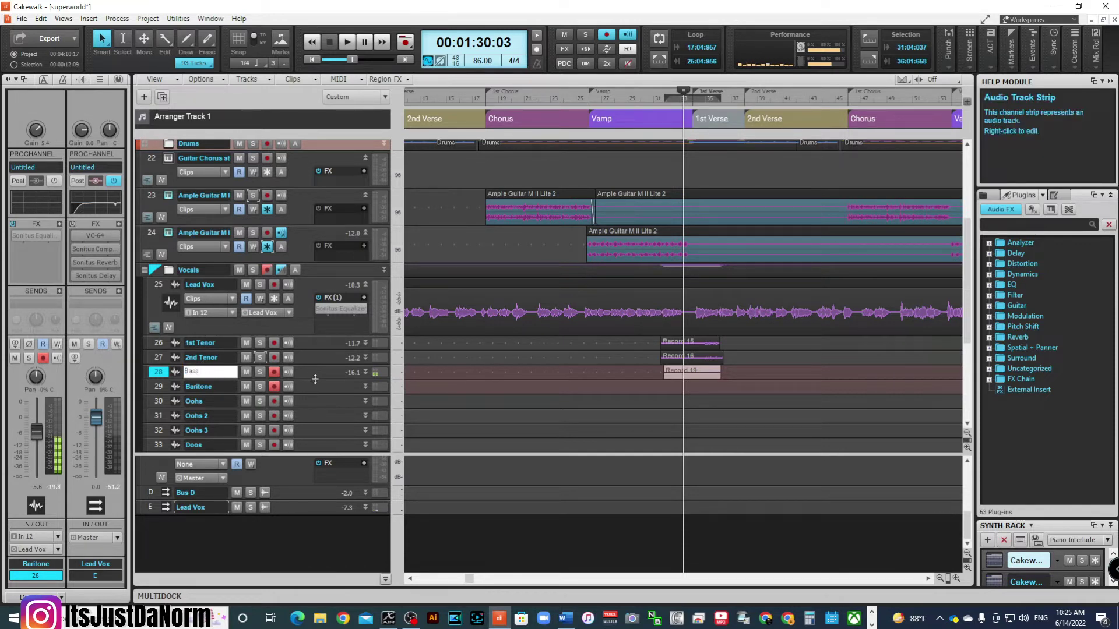
pyautogui.press('Tab')
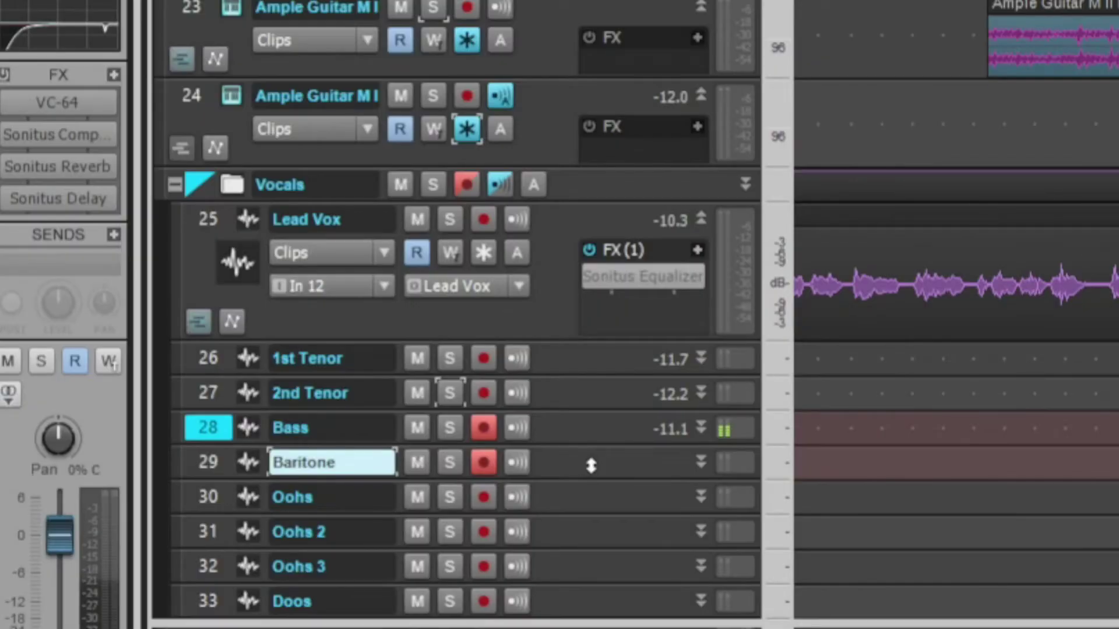
pyautogui.moveTo(591, 465); pyautogui.dragTo(592, 434)
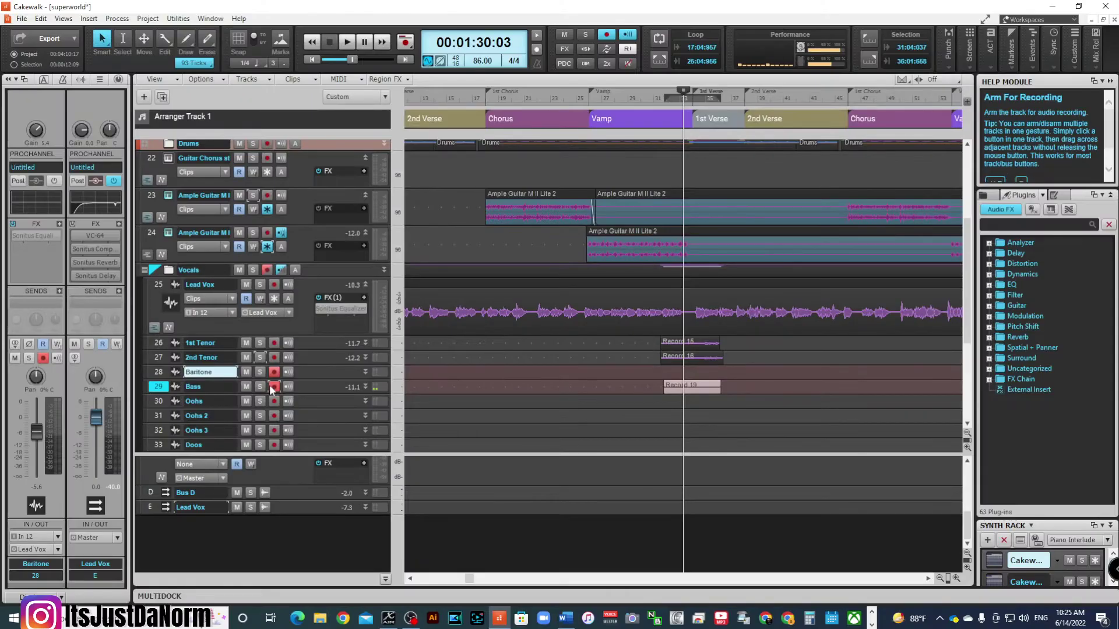
# - Record a new Baritone take from 00:01:24:06 with the Bass track disarmed, and play it back with the other harmonies
pyautogui.click(656, 100)
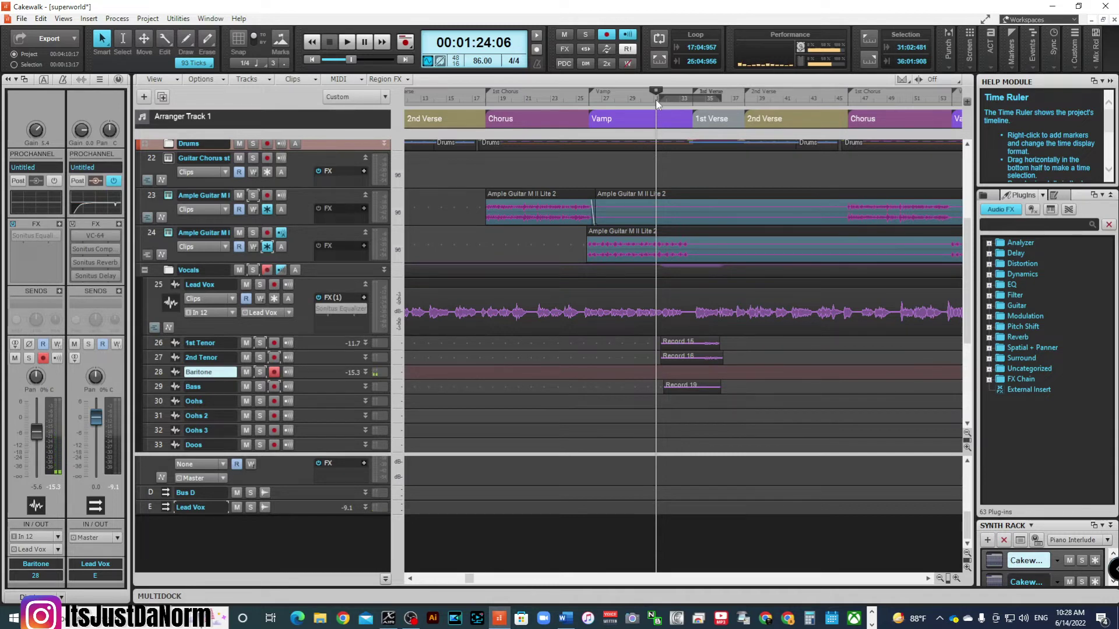
pyautogui.press('space')
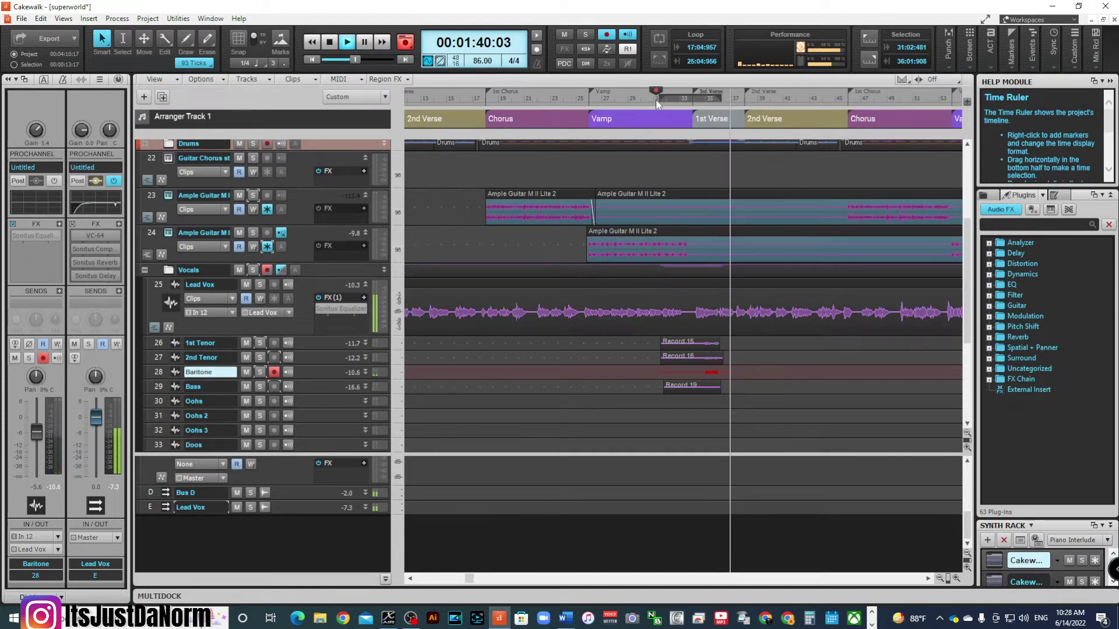
pyautogui.press('space')
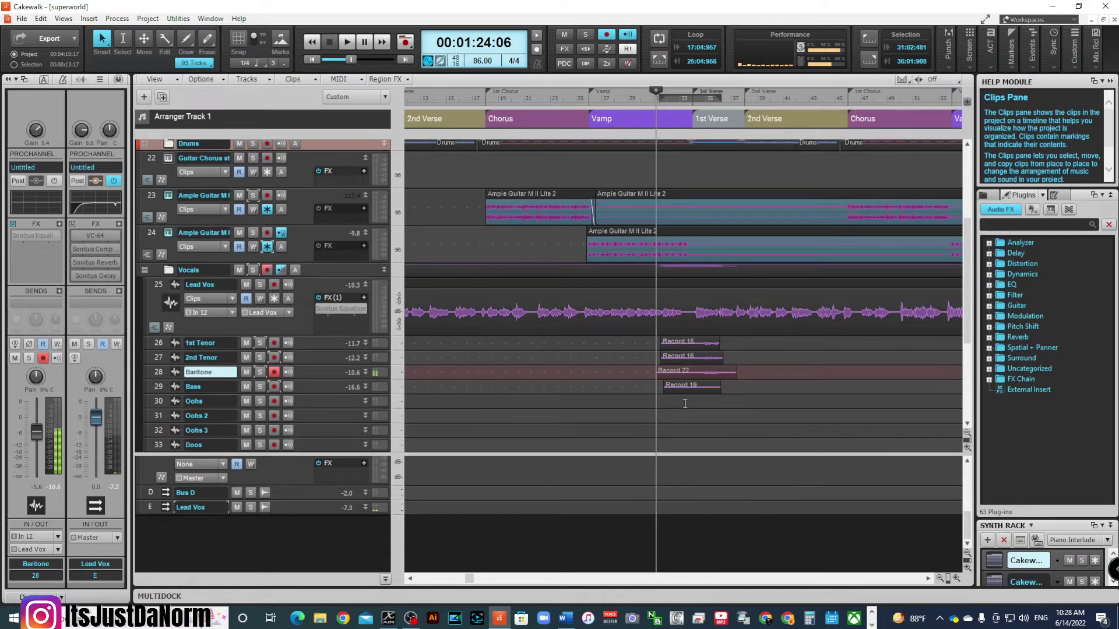
pyautogui.press('space')
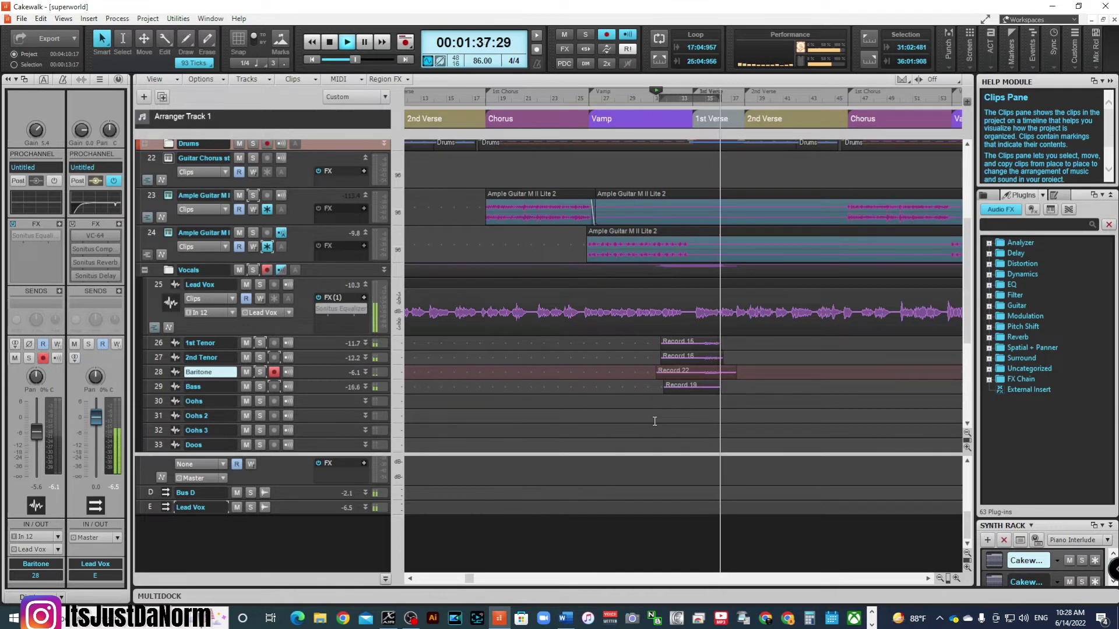
pyautogui.press('space')
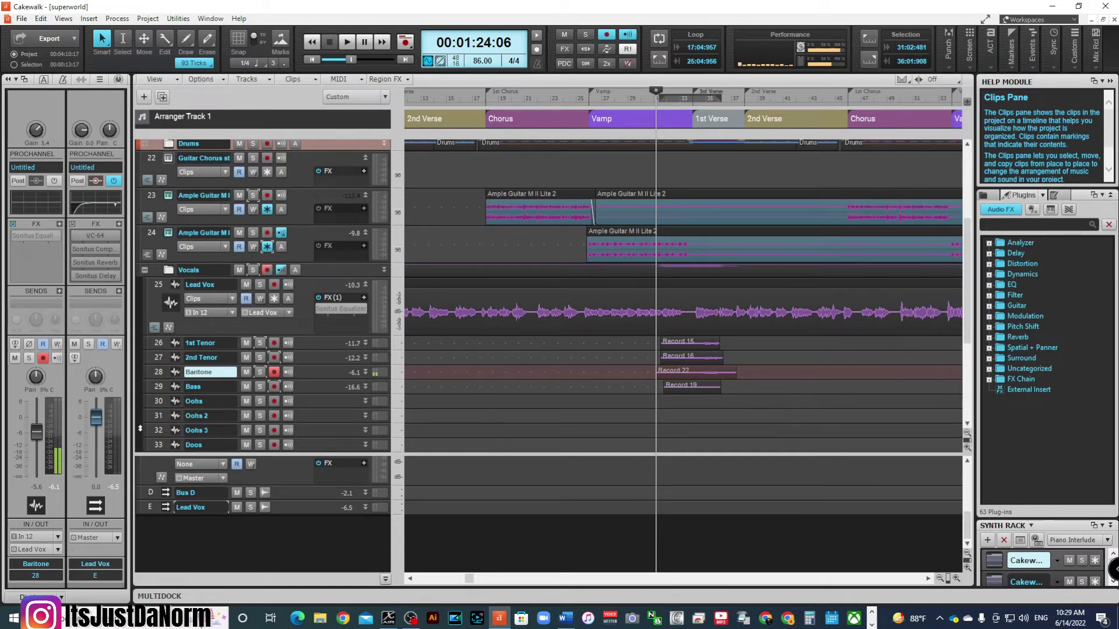
# - Play back the opening of the repeated 2nd Verse from 00:01:45:25
pyautogui.scroll(-3, 486, 379)
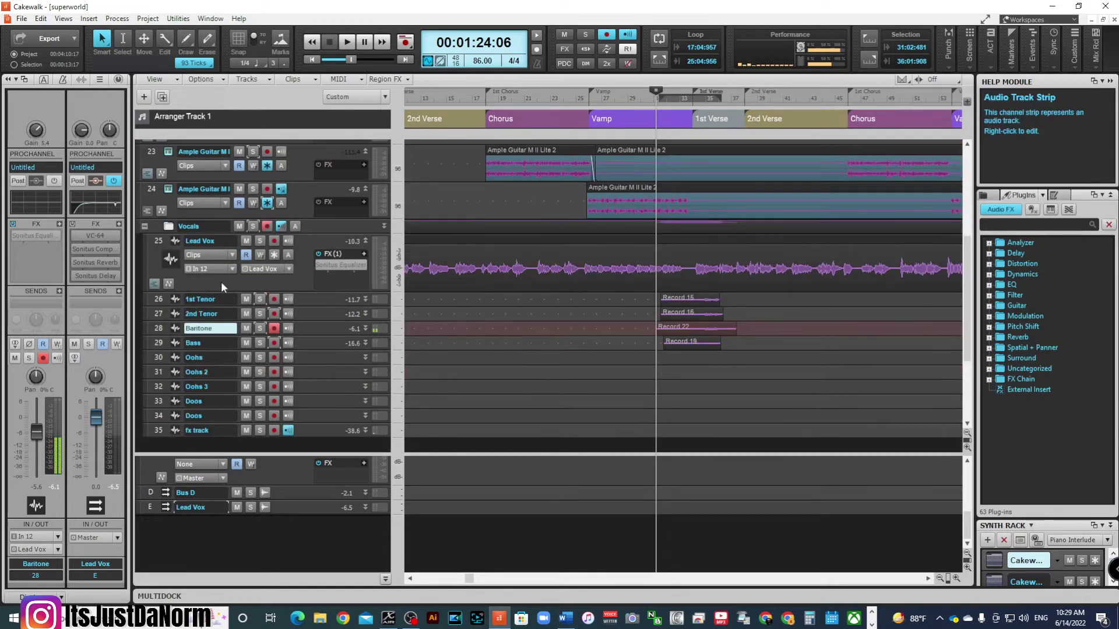
pyautogui.scroll(3, 222, 281)
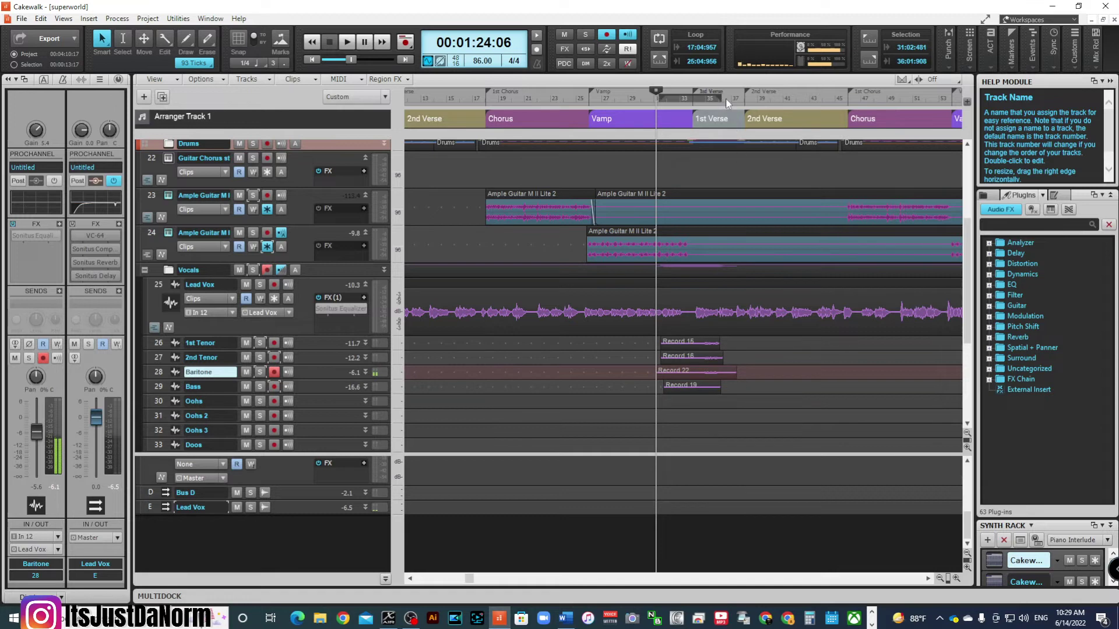
pyautogui.click(749, 93)
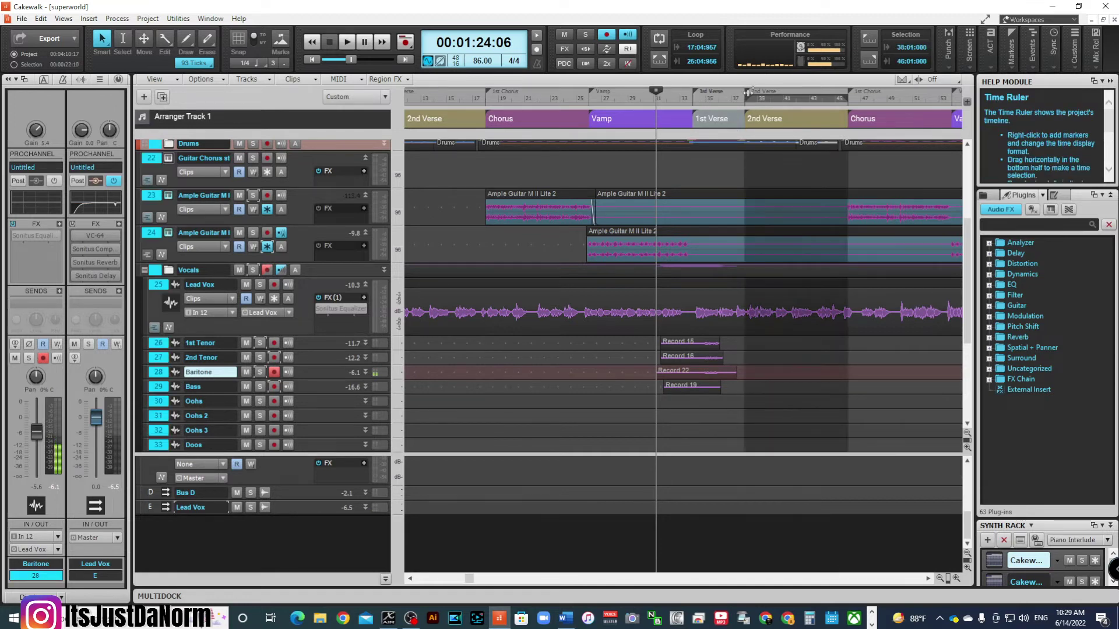
pyautogui.press('space')
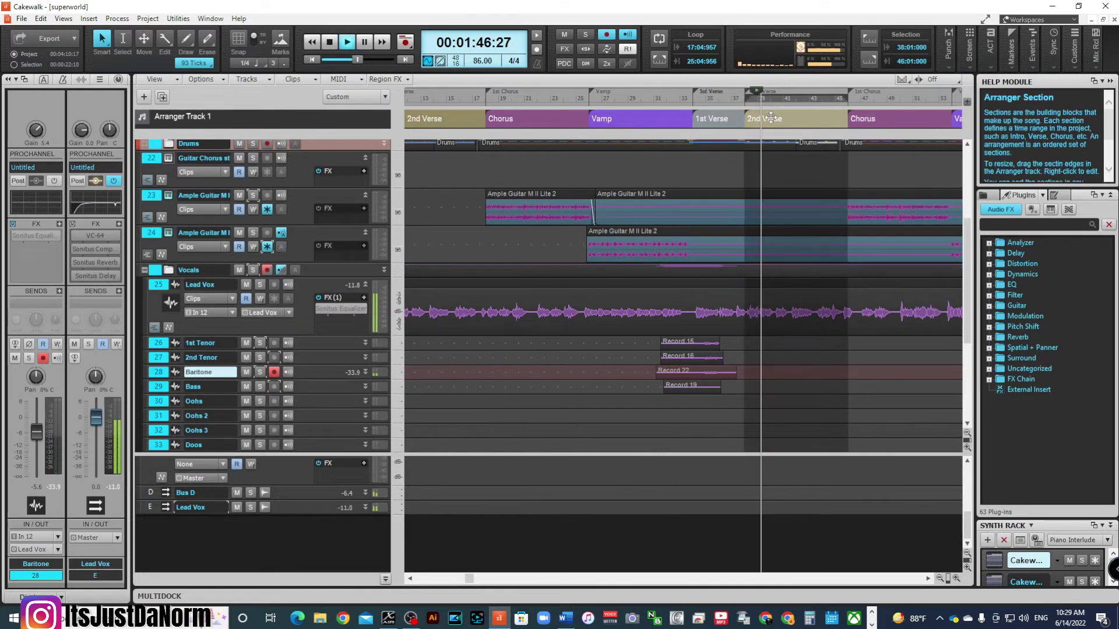
pyautogui.press('space')
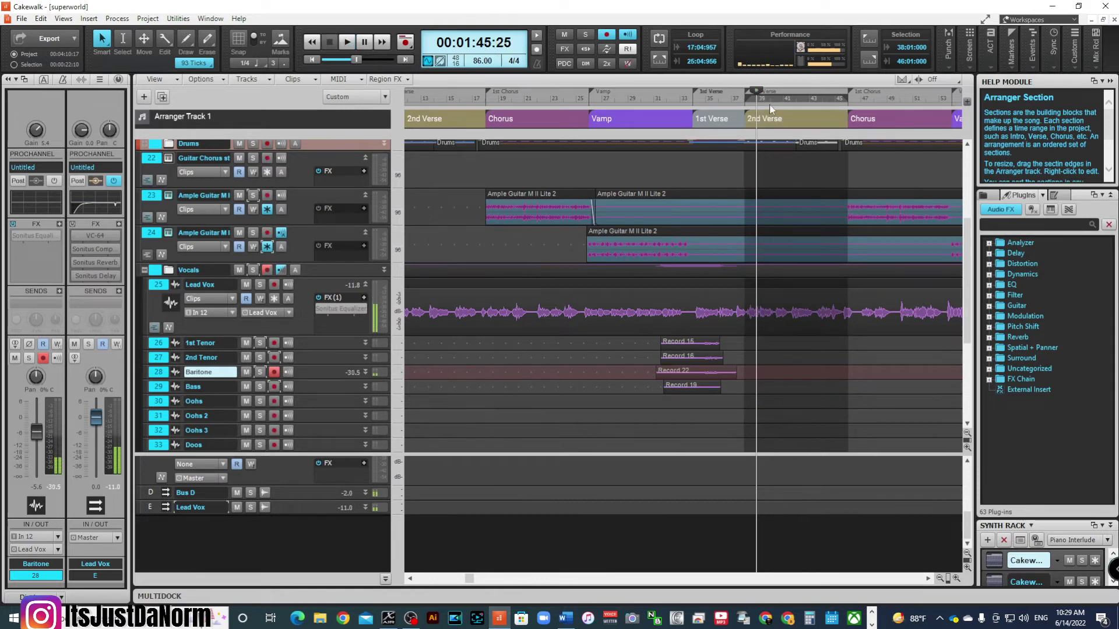
# - Record a 1st Tenor part leading into the repeated 2nd Verse, starting from 00:01:41:09
pyautogui.click(750, 99)
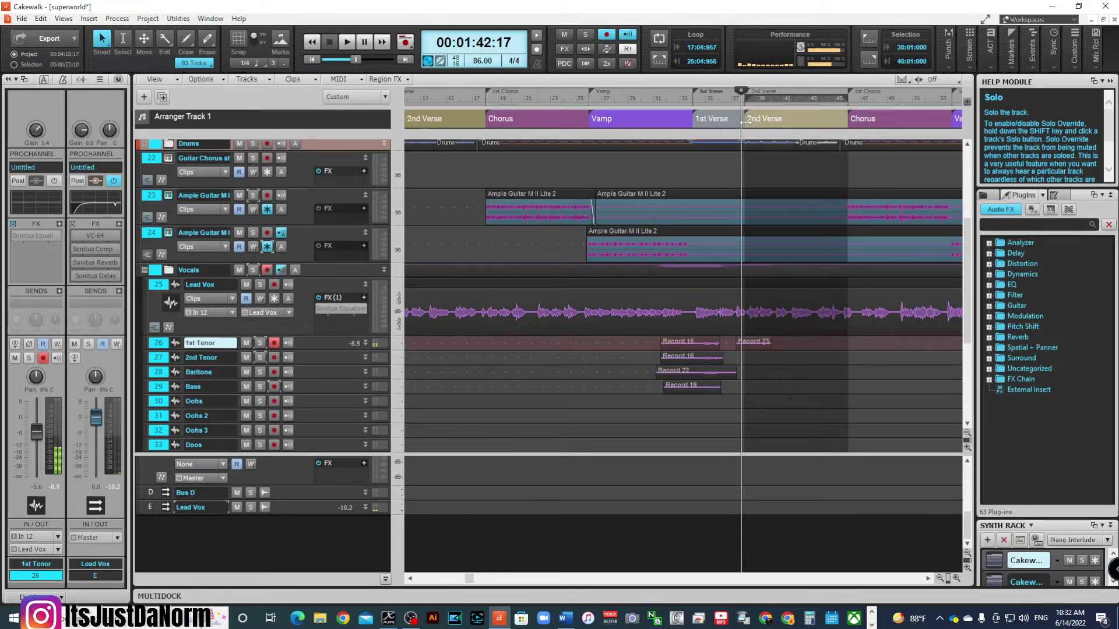
pyautogui.click(736, 102)
pyautogui.press('space')
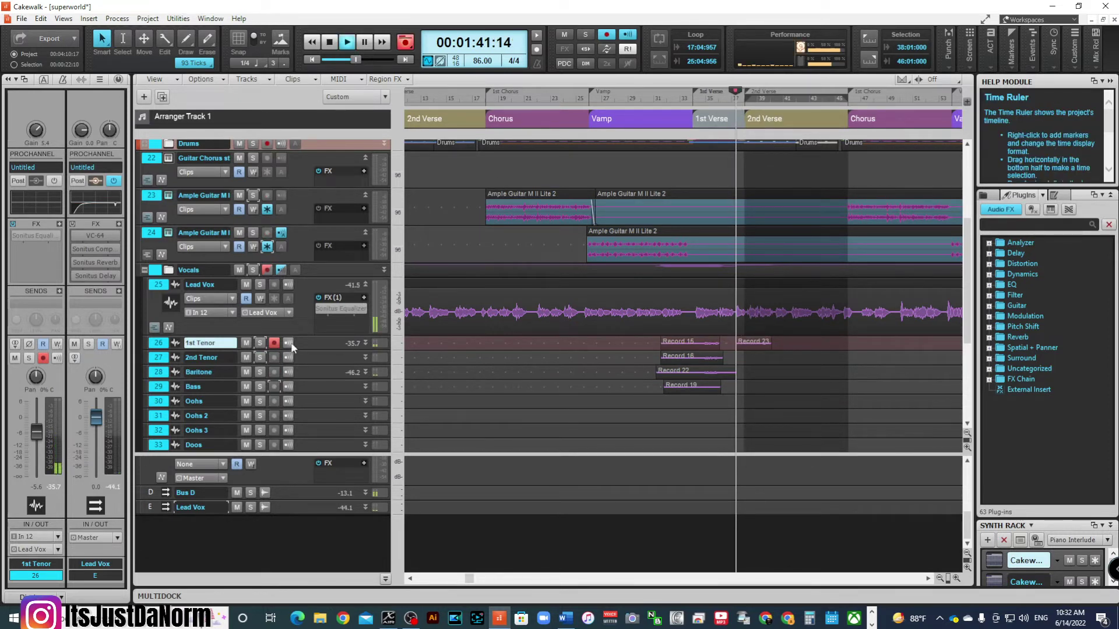
pyautogui.press('space')
# - Record the 2nd Tenor part over the opening of the repeated 2nd Verse from 00:01:41:09, with the 1st Tenor disarmed
pyautogui.click(273, 343)
pyautogui.click(273, 358)
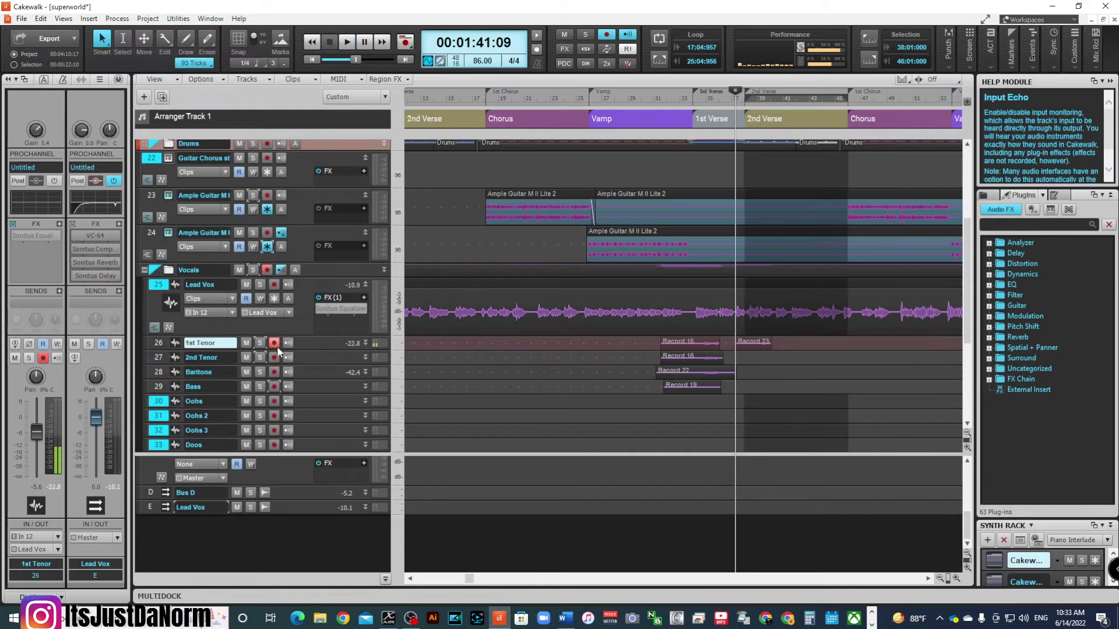
pyautogui.press('r')
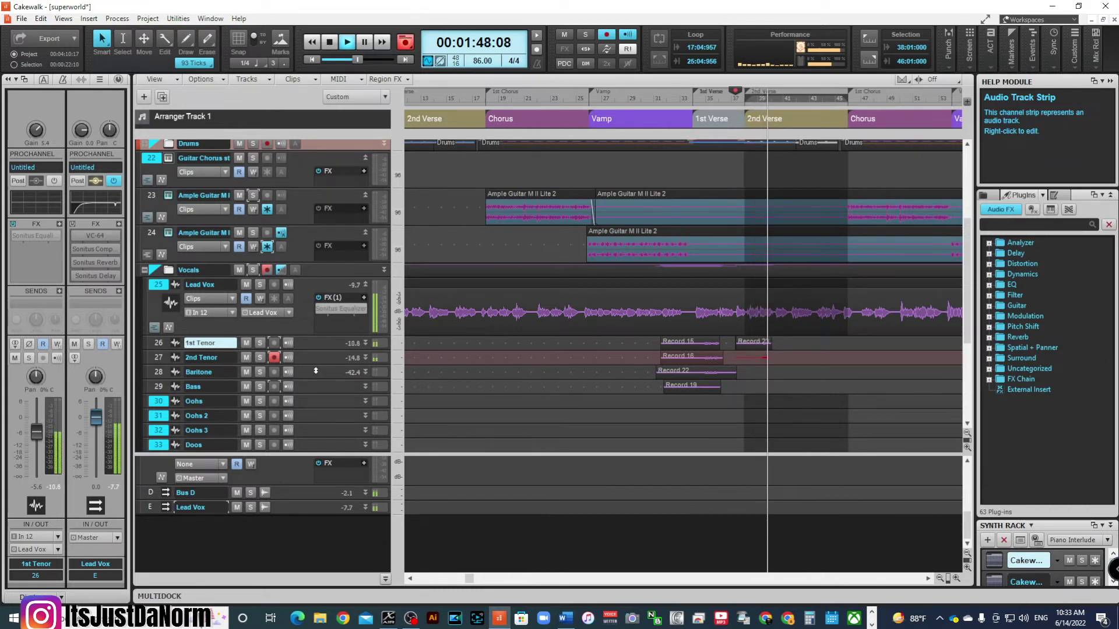
pyautogui.press('space')
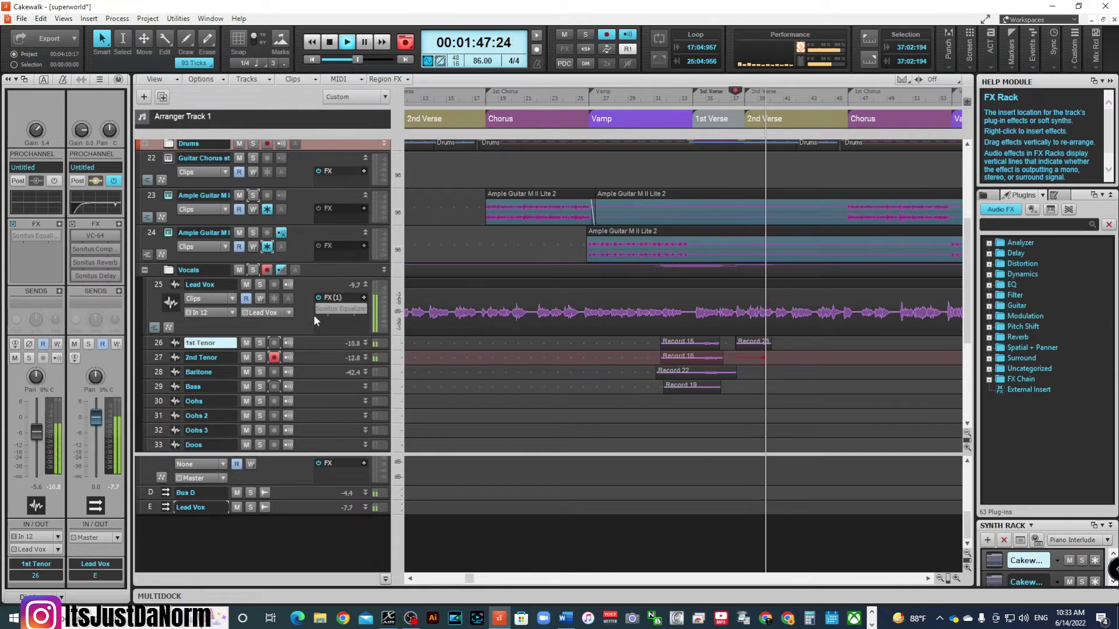
pyautogui.press('space')
# - Play back the new 2nd Tenor take with the other vocals, soloing the 2nd Tenor track briefly
pyautogui.press('space')
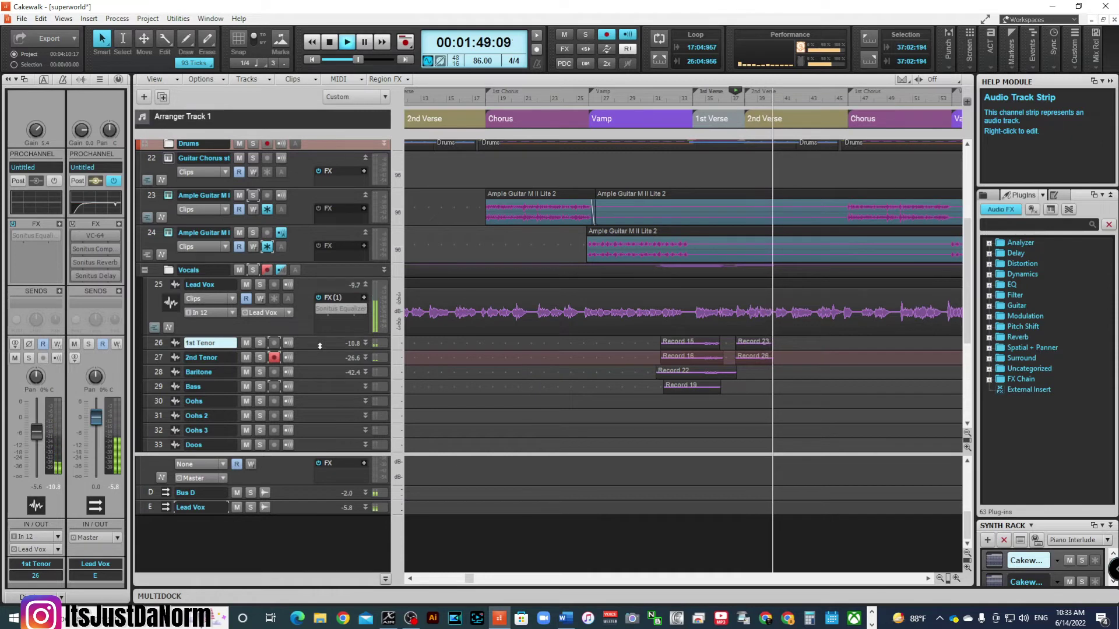
pyautogui.press('space')
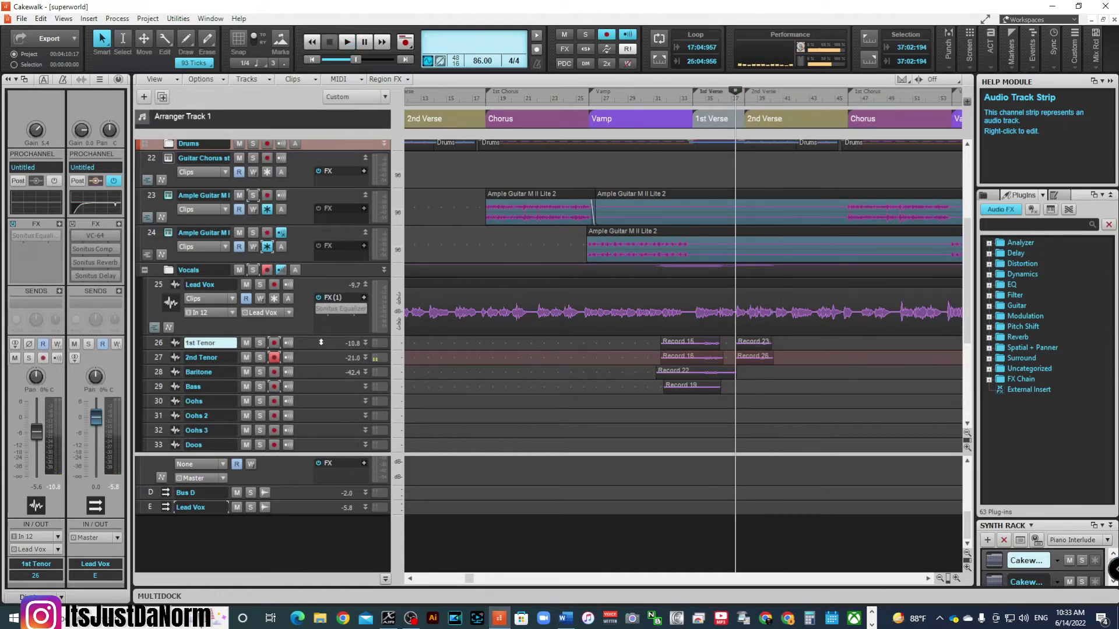
pyautogui.press('space')
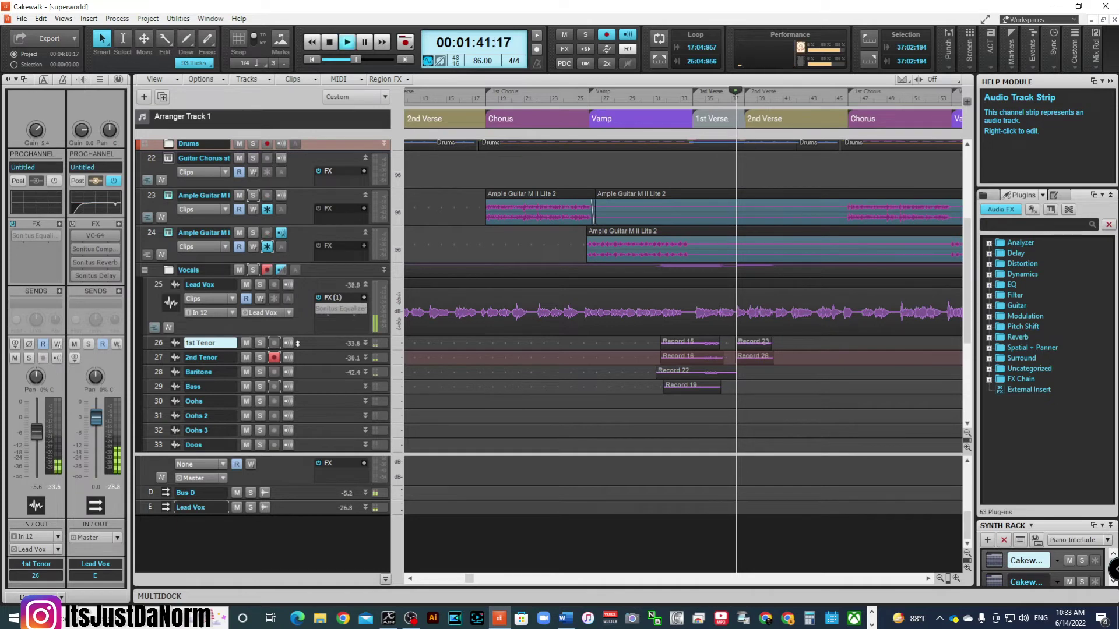
pyautogui.click(260, 357)
pyautogui.click(260, 357)
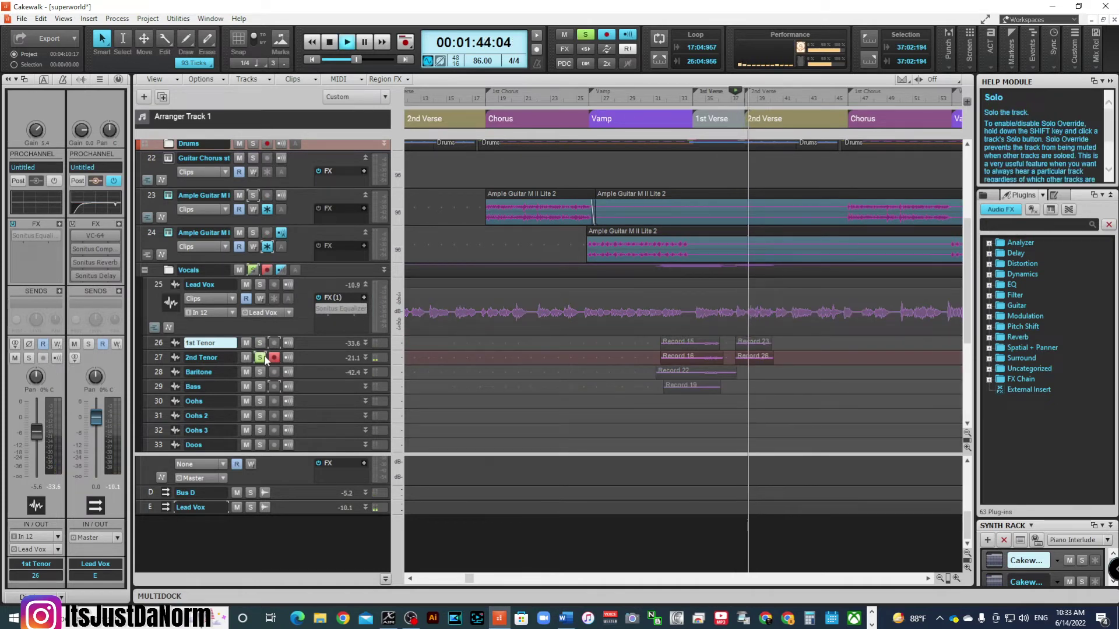
# - Play back all four harmony parts from the start of the repeated 1st Verse into the 2nd Verse
pyautogui.click(940, 578)
pyautogui.click(940, 579)
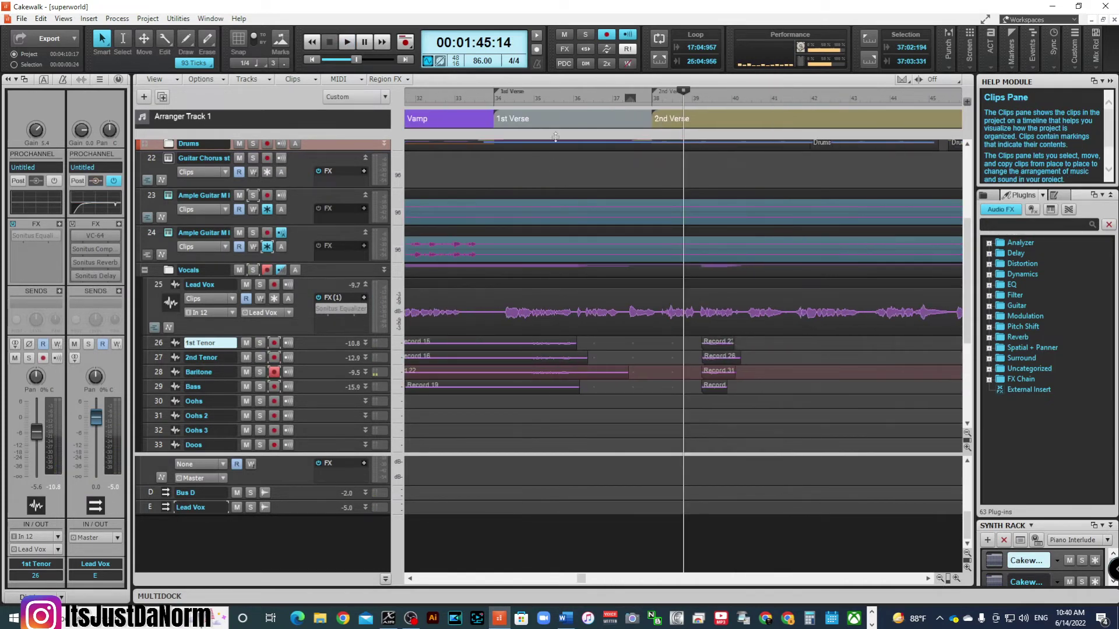
pyautogui.click(521, 100)
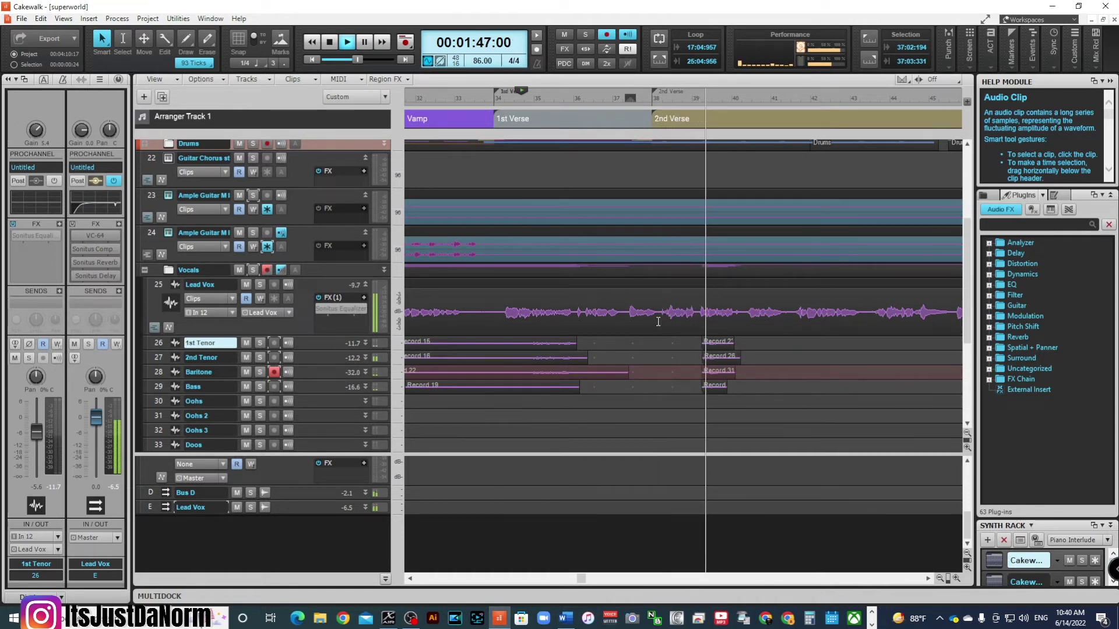
pyautogui.press('space')
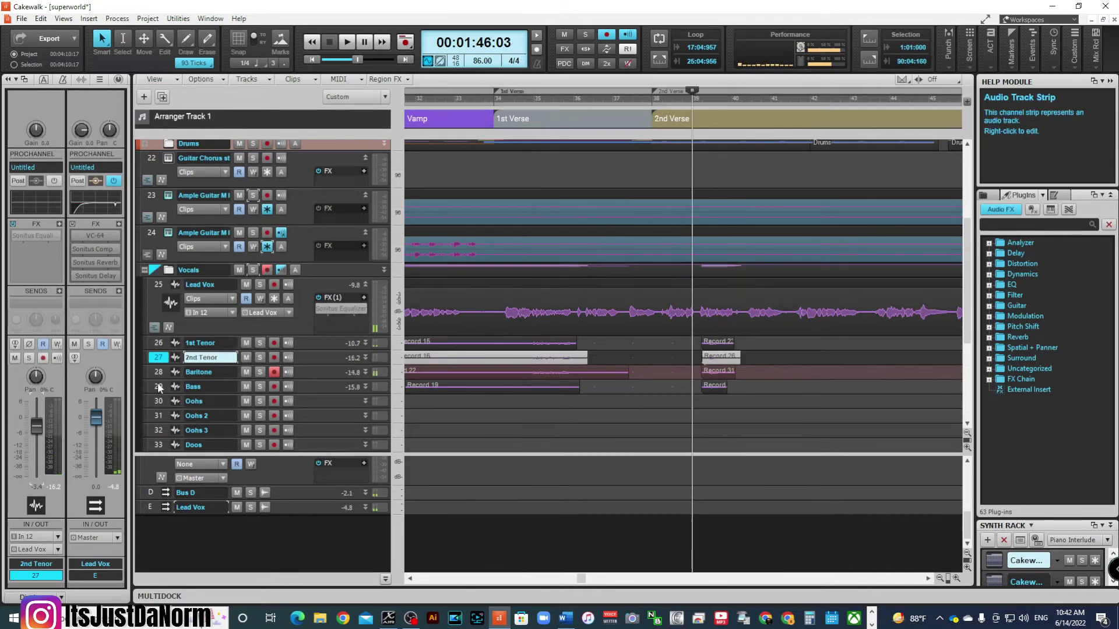
# - Review the 1st Tenor and Lead Vox track controls, and play the song from 00:01:46:03 into the following Chorus
pyautogui.click(158, 343)
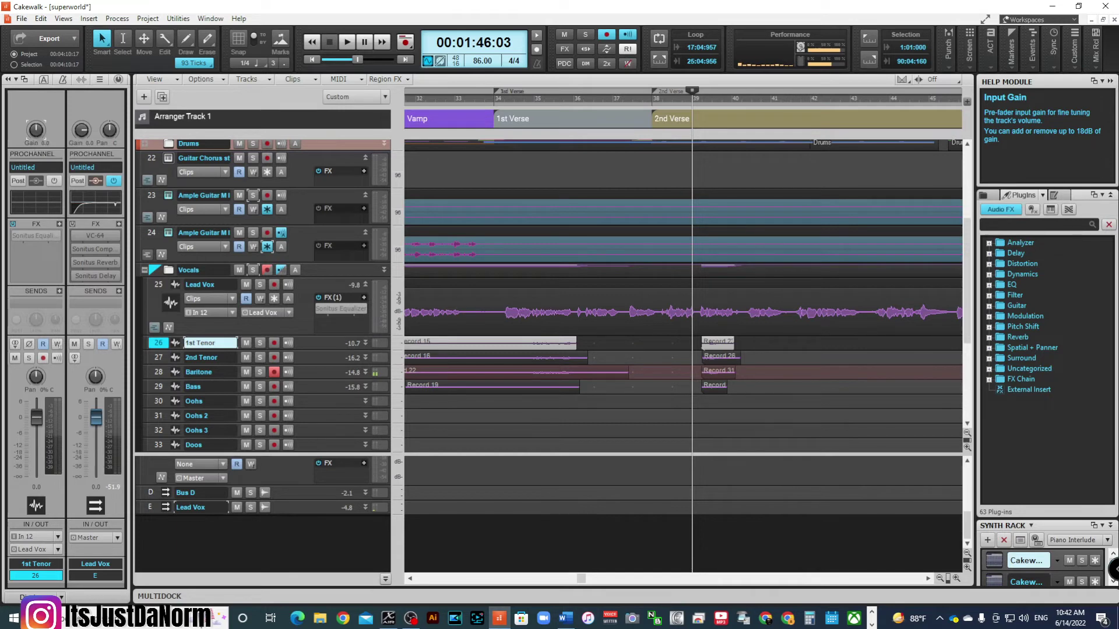
pyautogui.click(159, 285)
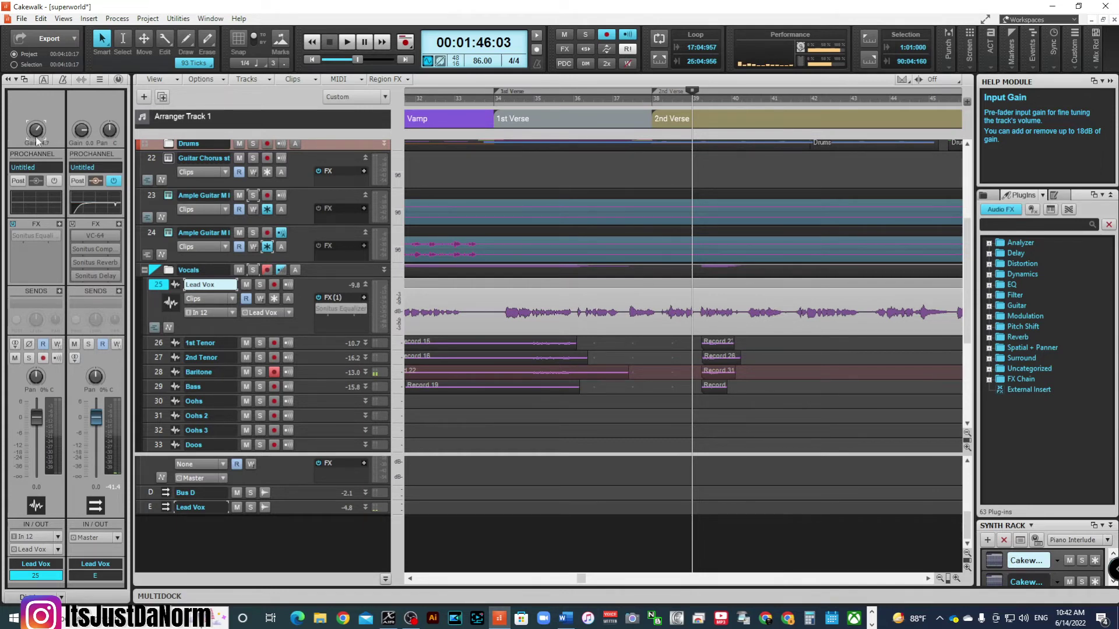
pyautogui.press('space')
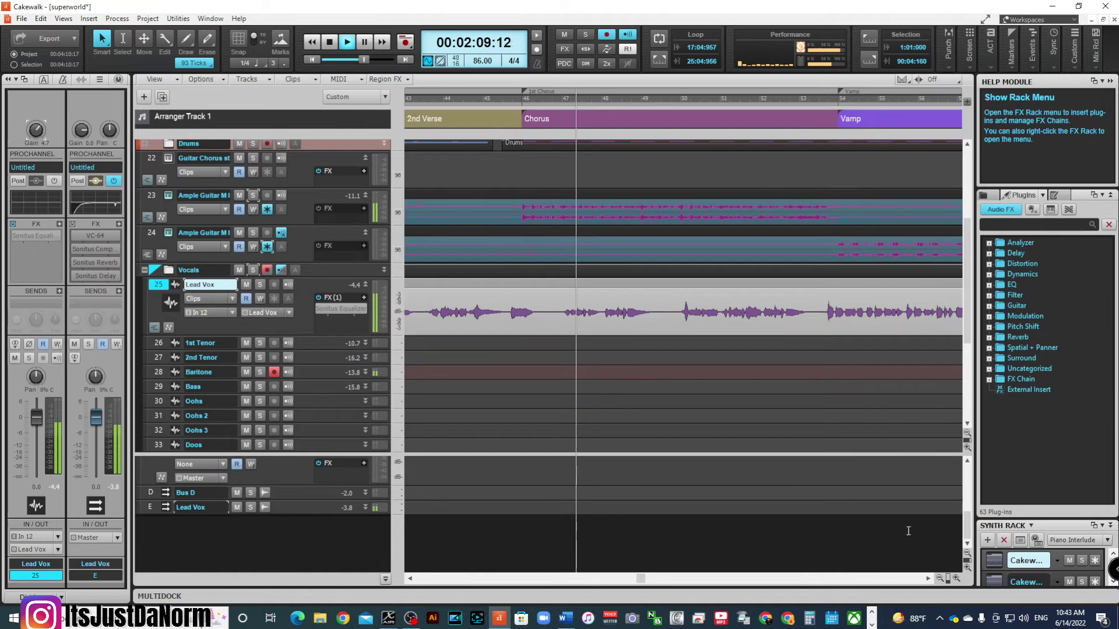
# - Play back the 1st Tenor take over the Chorus from 00:02:00:22 with Lead Vox muted, and expand the 1st Tenor track
pyautogui.click(939, 578)
pyautogui.click(939, 579)
pyautogui.click(940, 579)
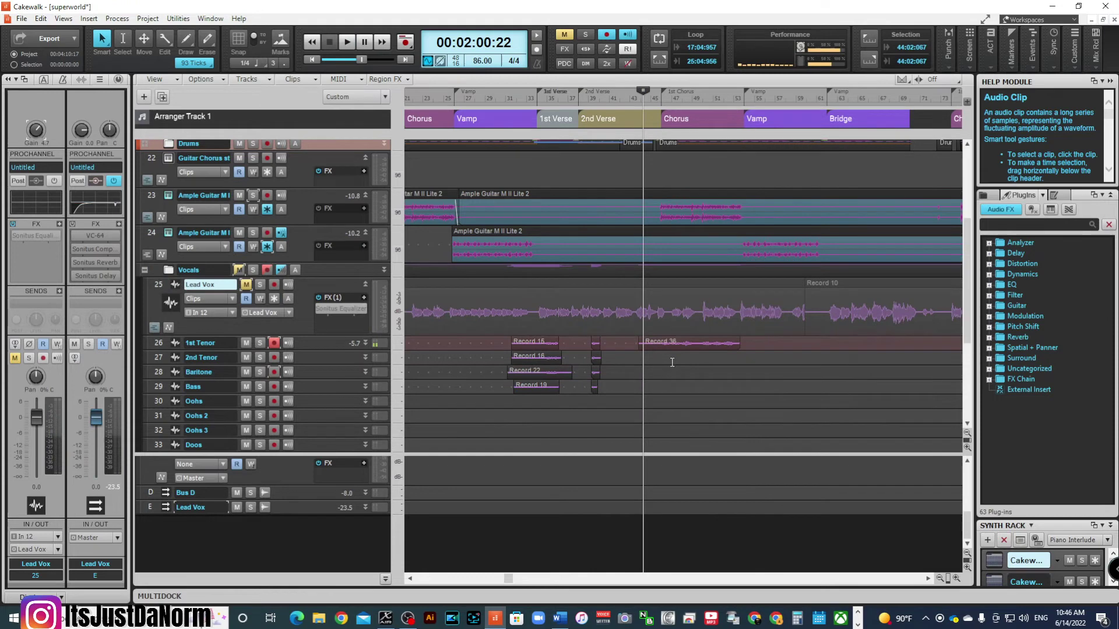
pyautogui.press('space')
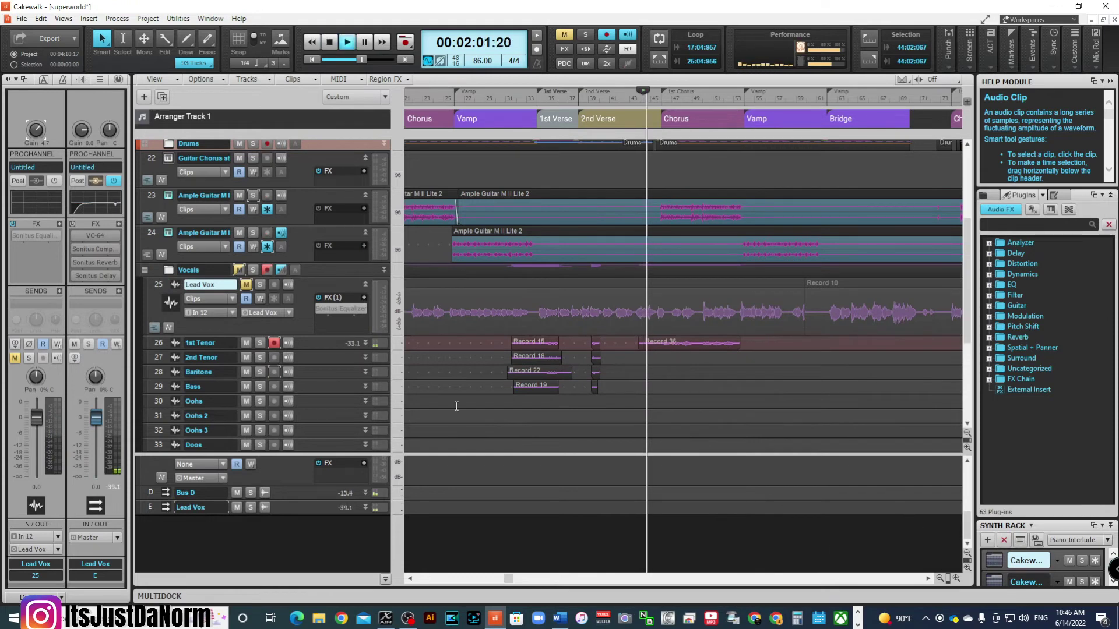
pyautogui.scroll(-10, 355, 344)
pyautogui.click(366, 343)
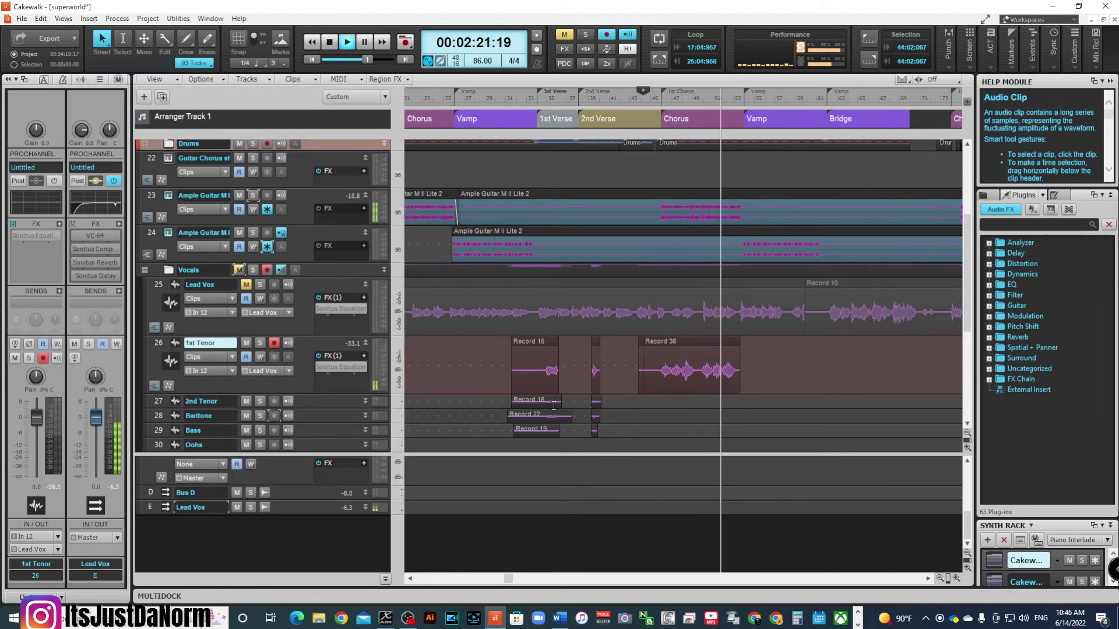
pyautogui.press('space')
# - Disarm the 1st Tenor and record the 2nd Tenor harmony over the Chorus from 00:02:00:22
pyautogui.click(274, 342)
pyautogui.scroll(-3, 303, 366)
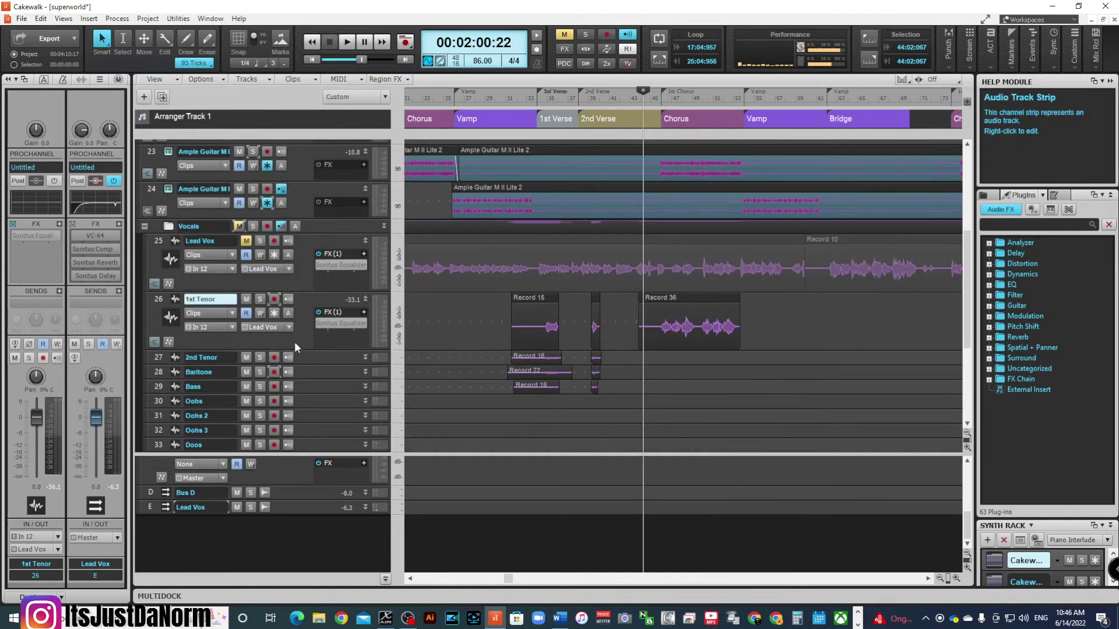
pyautogui.click(274, 358)
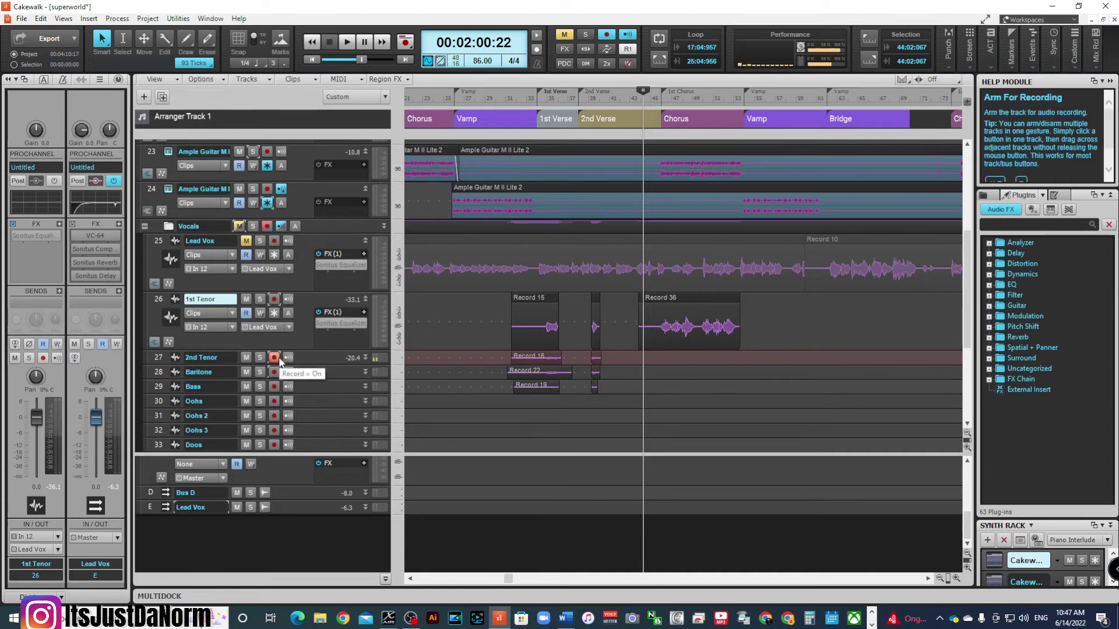
pyautogui.press('space')
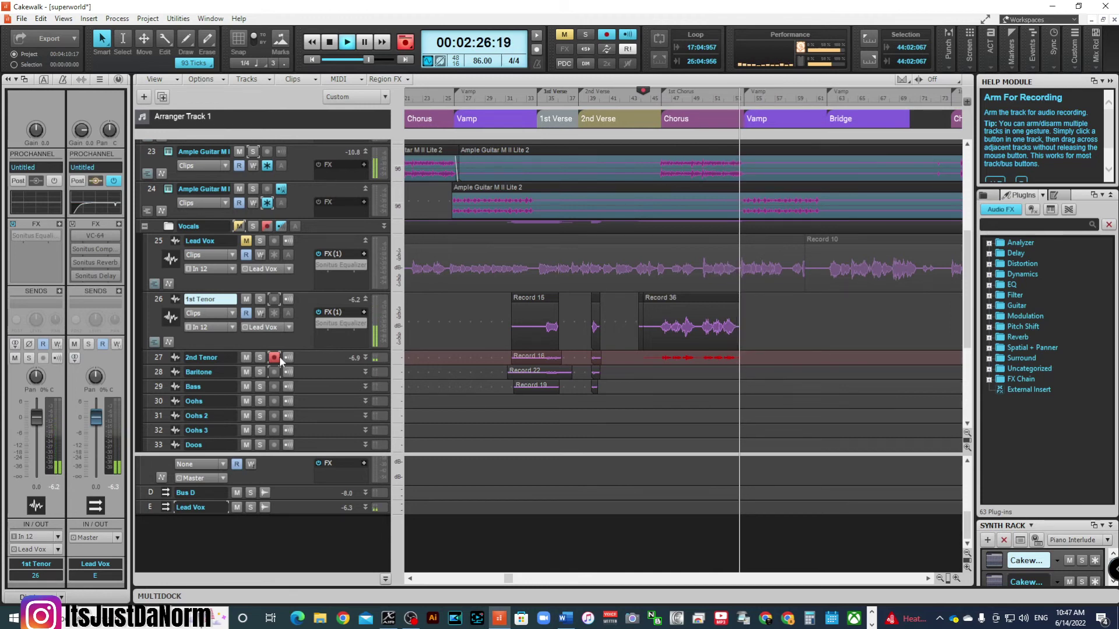
pyautogui.press('space')
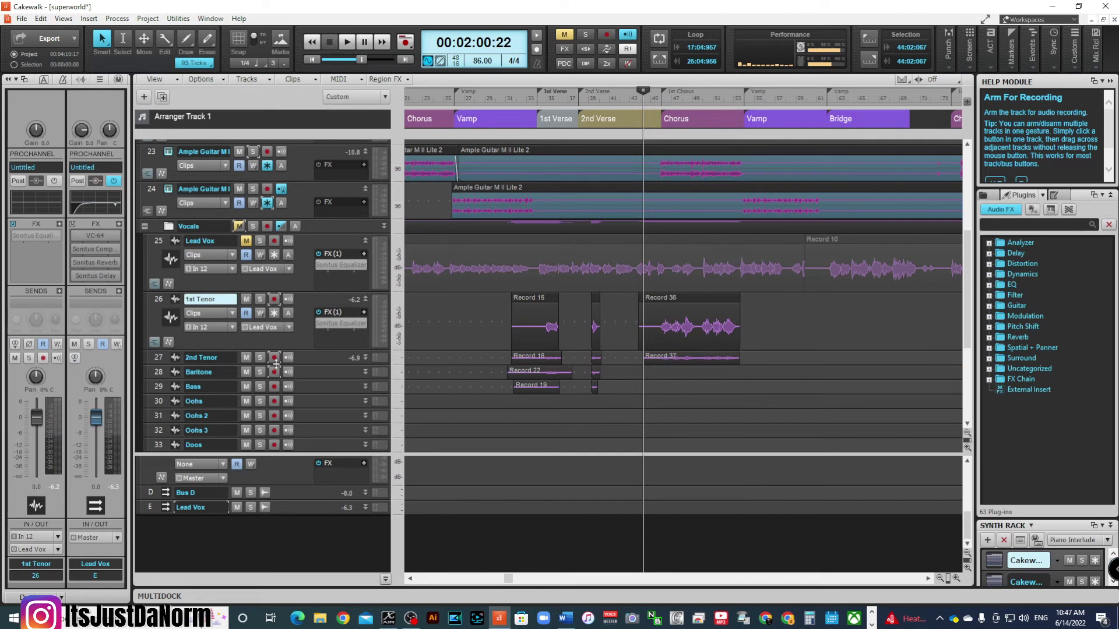
# - Record the Baritone harmony over the Chorus from 00:02:00:22, and disarm the Baritone track
pyautogui.click(274, 373)
pyautogui.press('r')
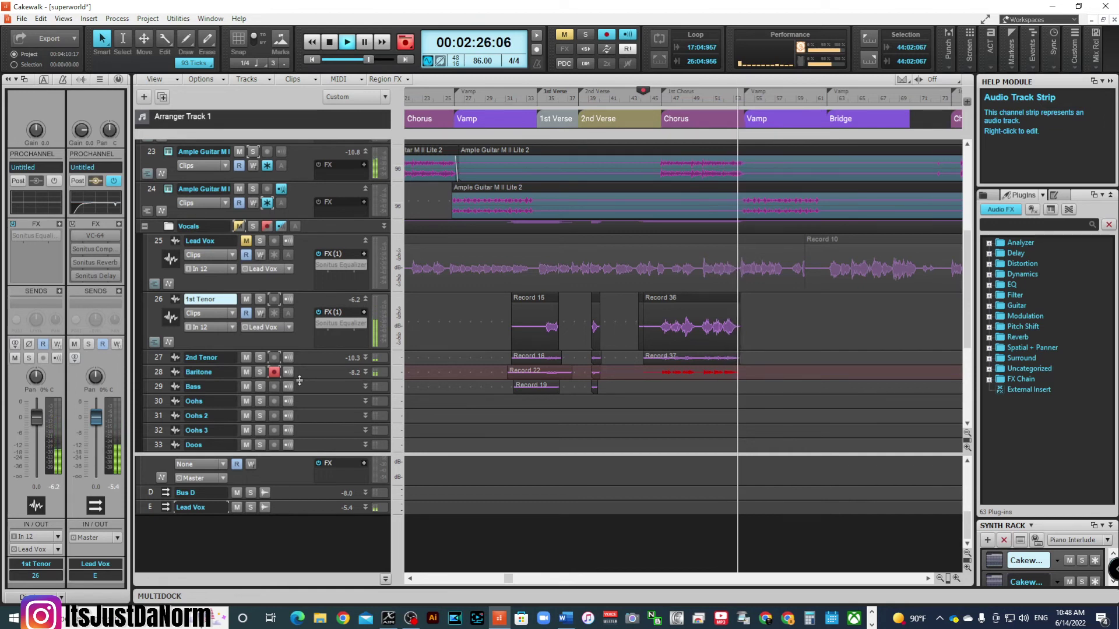
pyautogui.press('space')
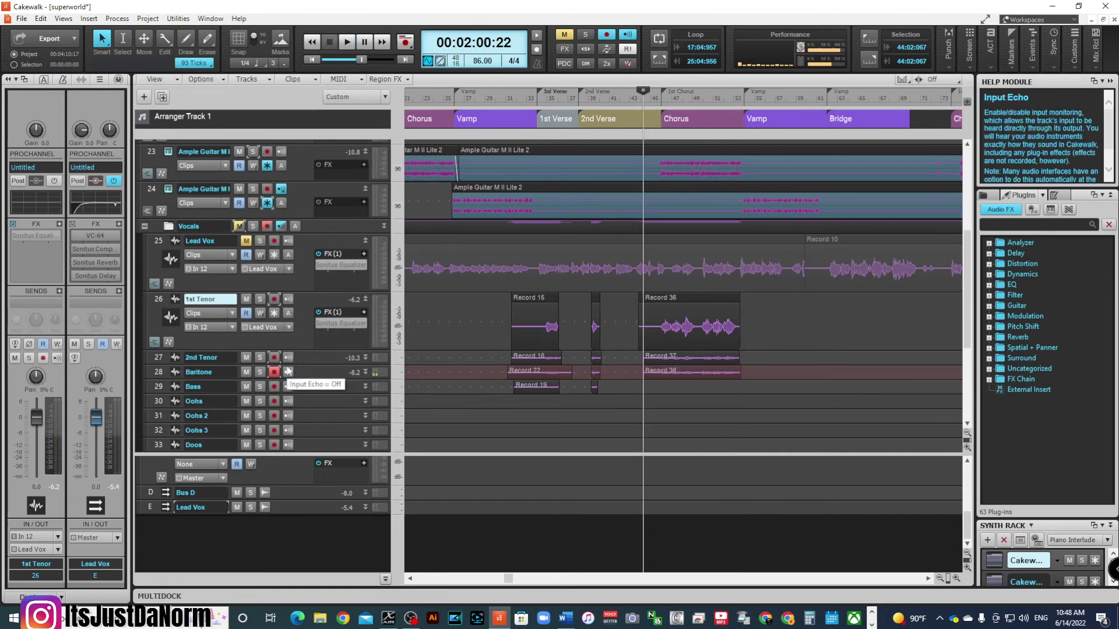
pyautogui.click(273, 372)
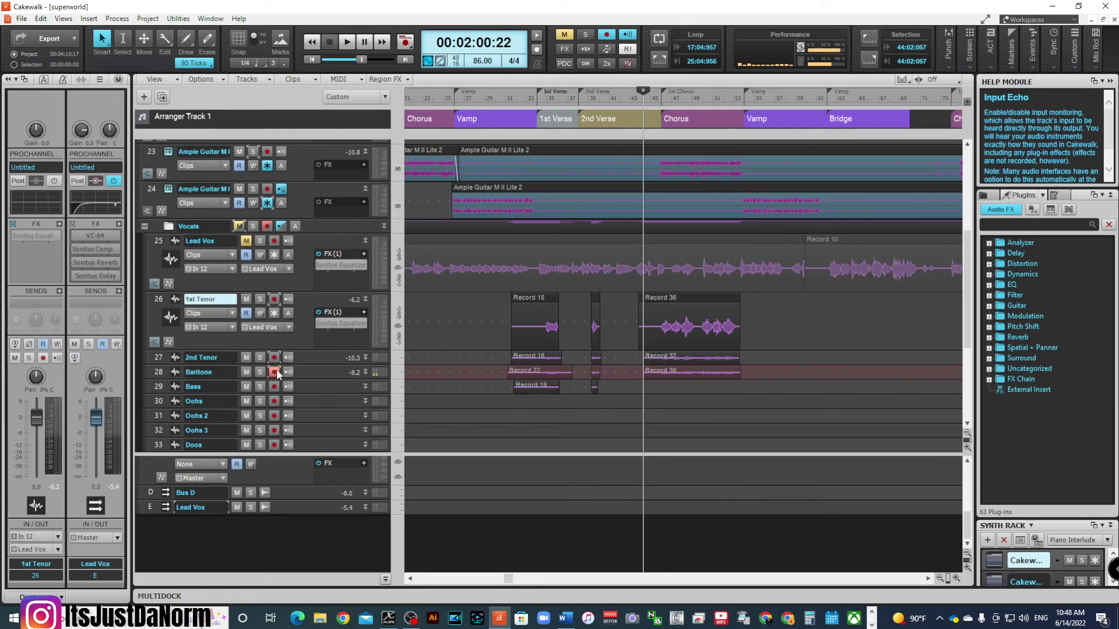
# - Record the Bass harmony over the Chorus from 00:02:00:22, and disarm the Bass track
pyautogui.click(274, 387)
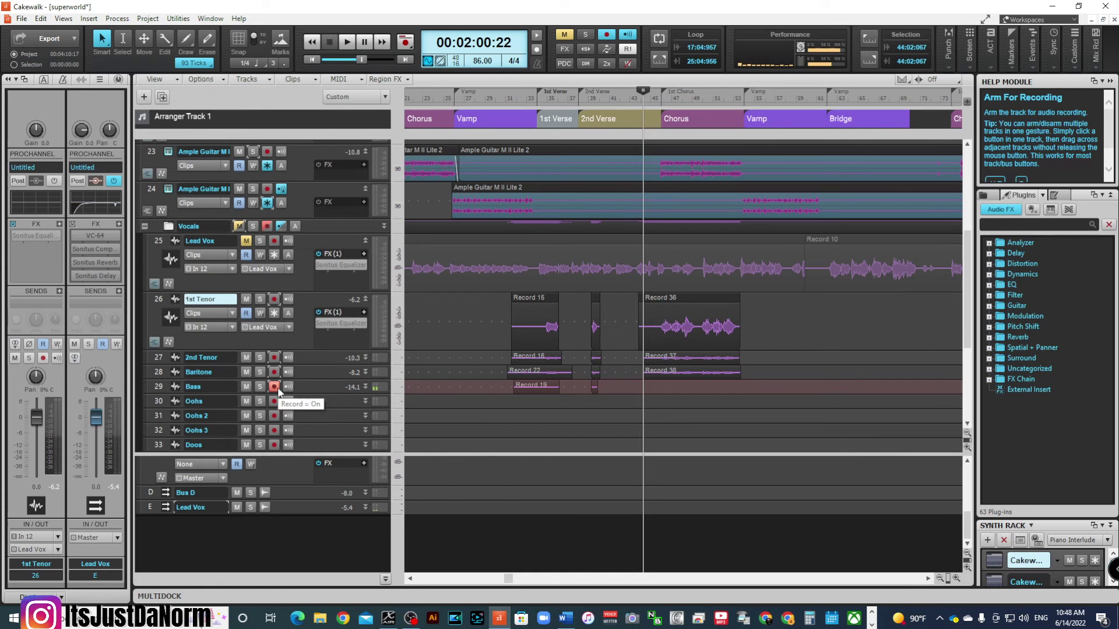
pyautogui.press('space')
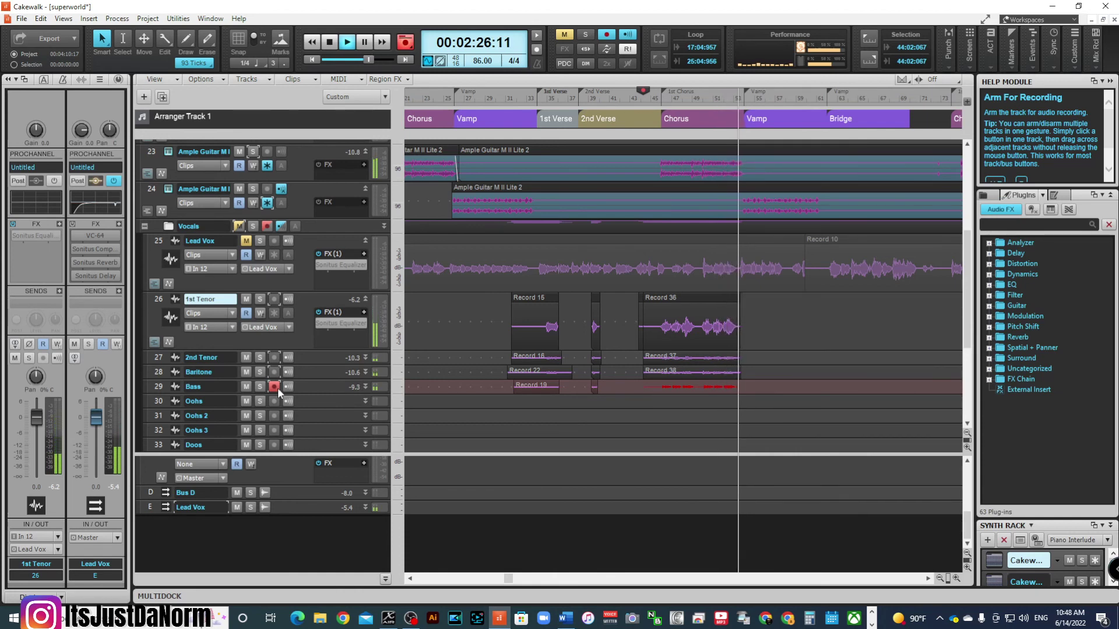
pyautogui.press('space')
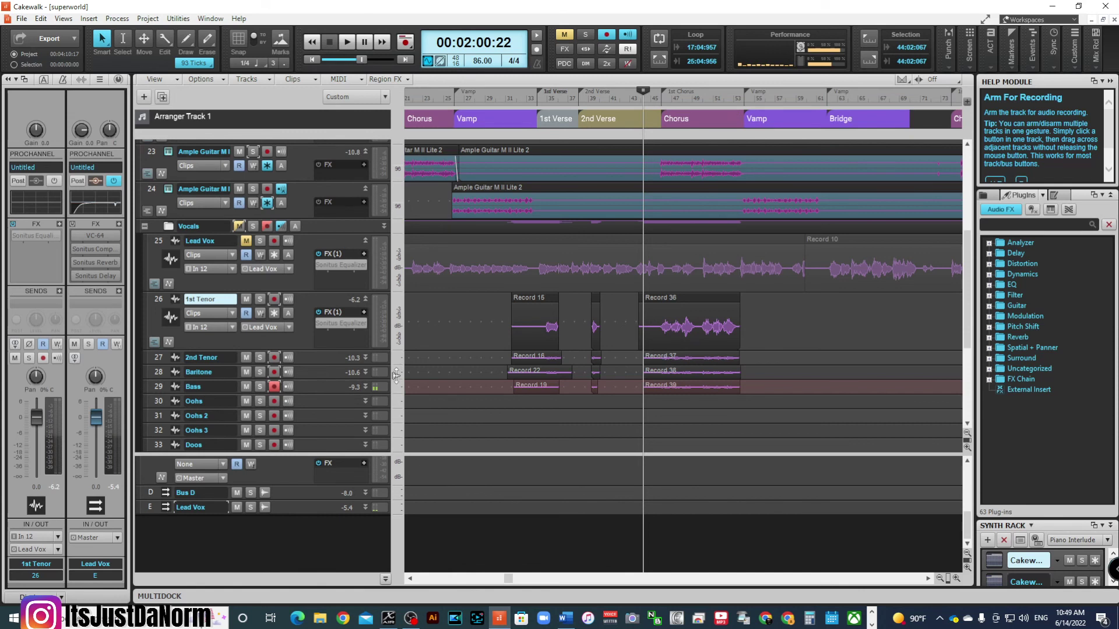
pyautogui.click(274, 387)
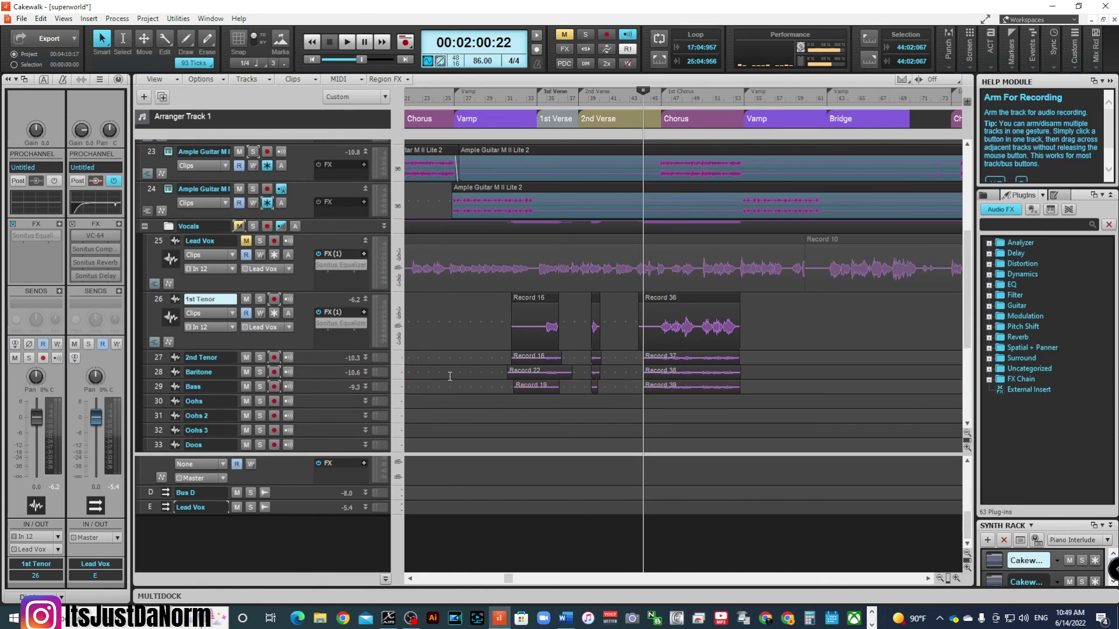
pyautogui.scroll(-3, 360, 383)
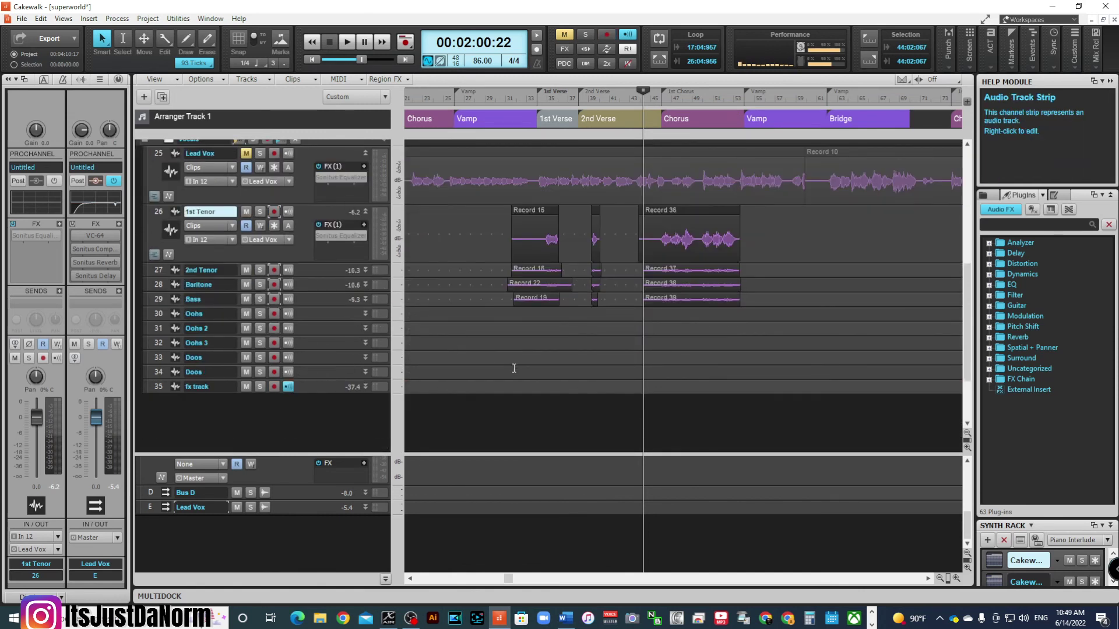